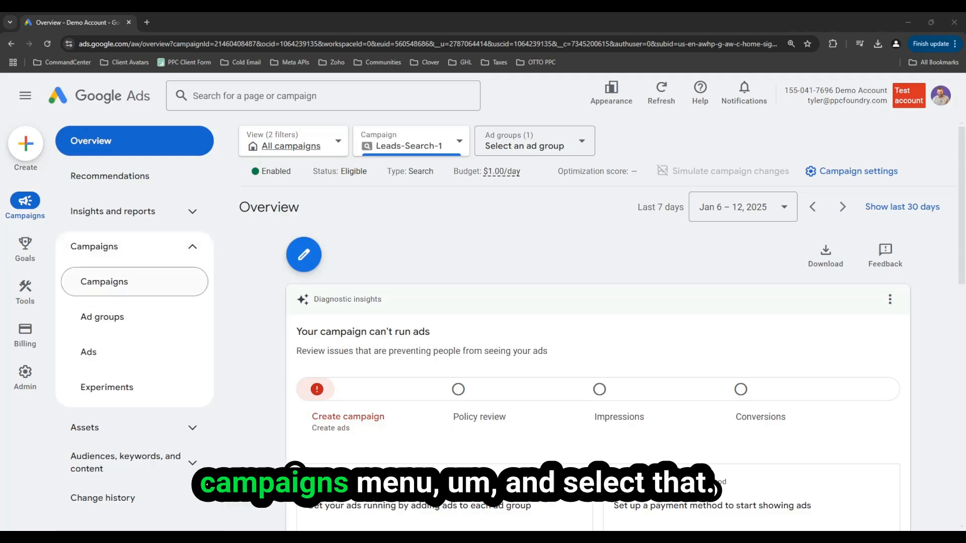
# Start a brand-new campaign from the Campaigns list's + New campaign menu.
pyautogui.click(122, 289)
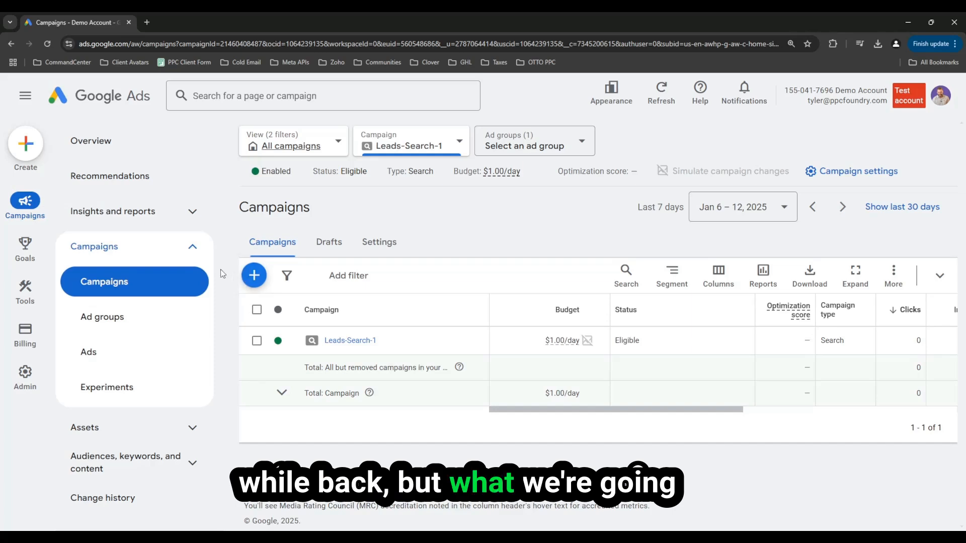
pyautogui.click(255, 276)
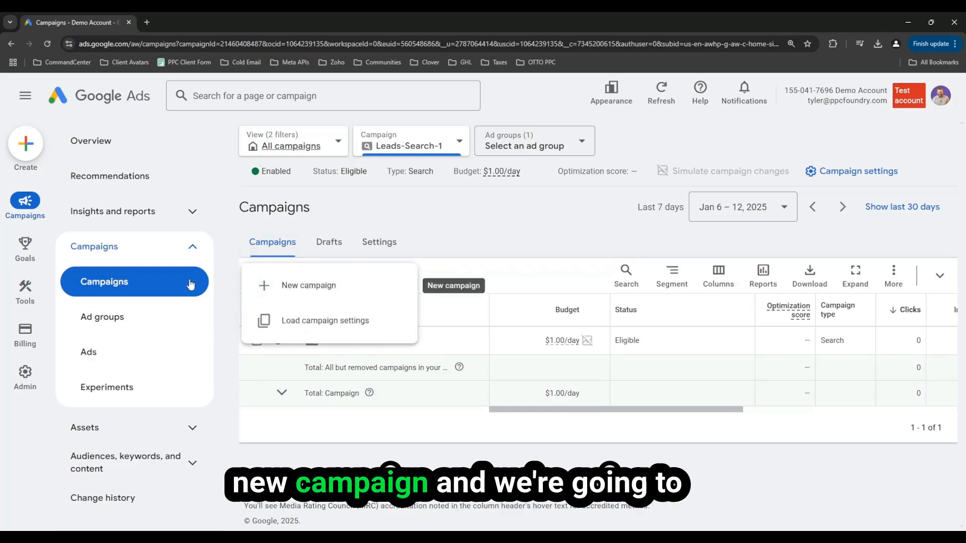
pyautogui.click(339, 285)
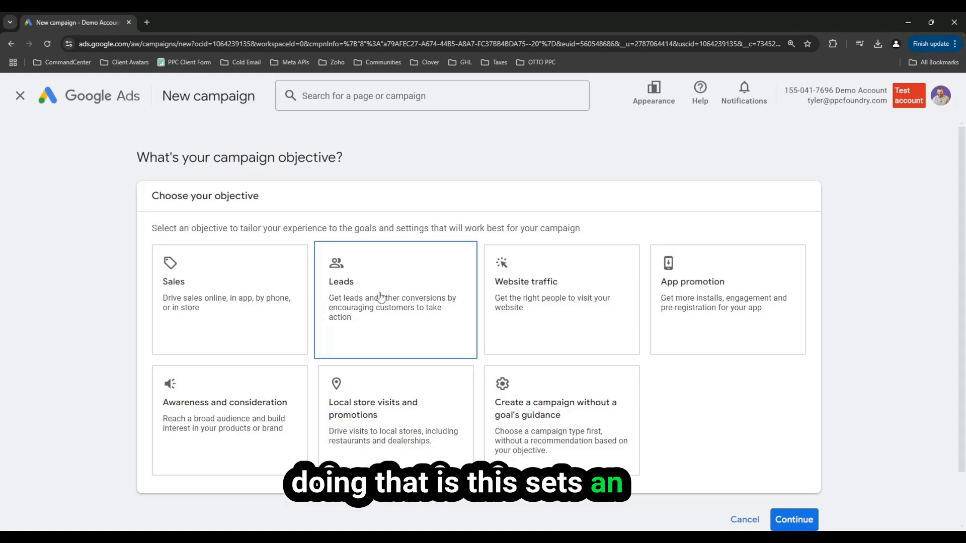
# Choose the Leads objective, keep the Submit lead forms goal, and continue to campaign types.
pyautogui.click(380, 296)
pyautogui.scroll(-3, 770, 346)
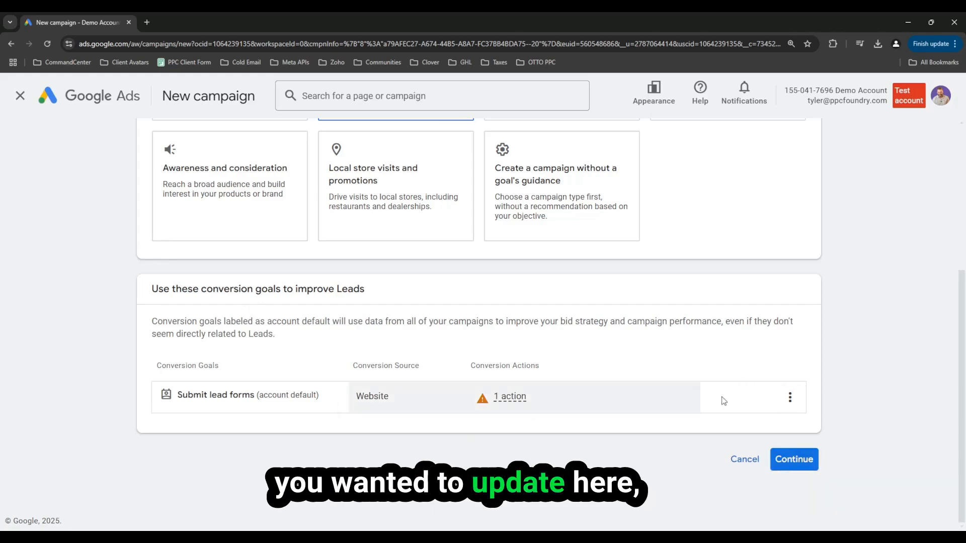
pyautogui.click(789, 398)
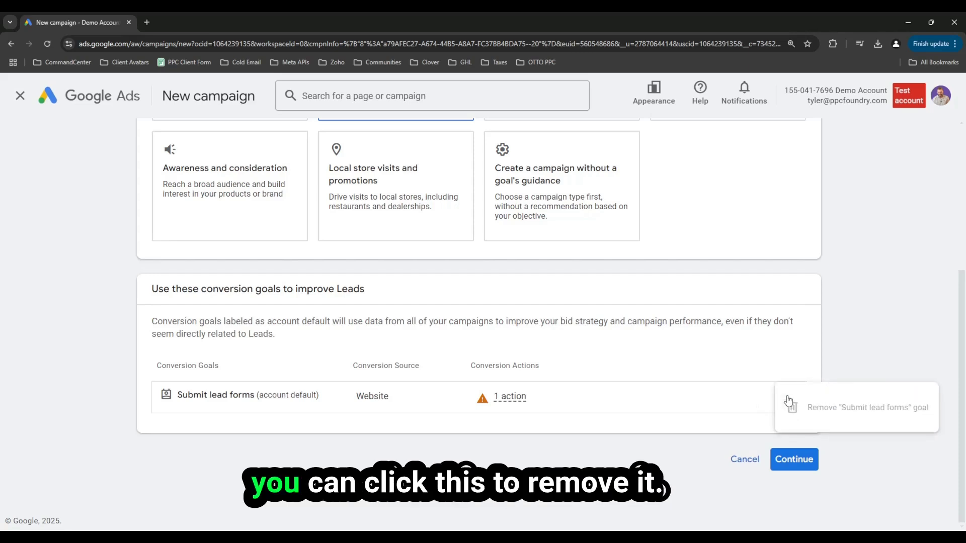
pyautogui.click(702, 389)
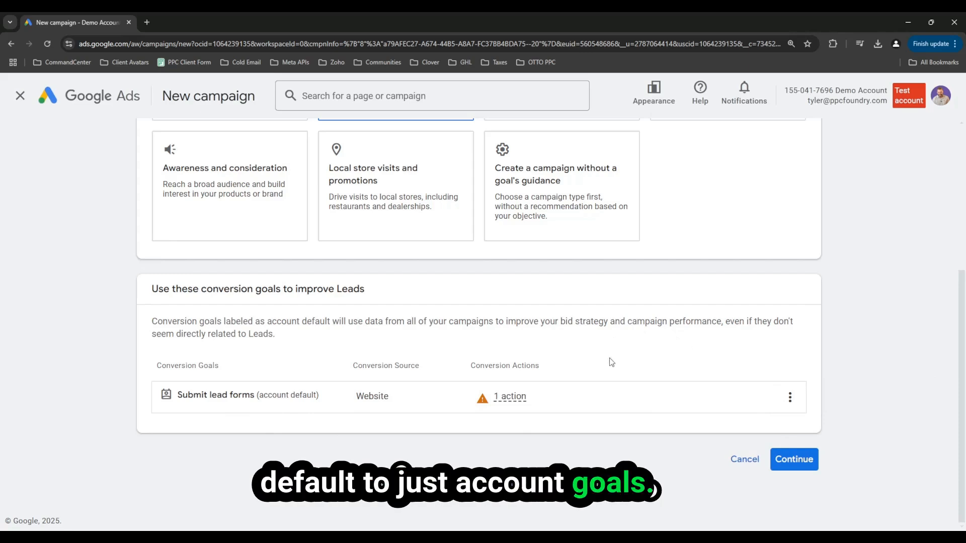
pyautogui.click(793, 459)
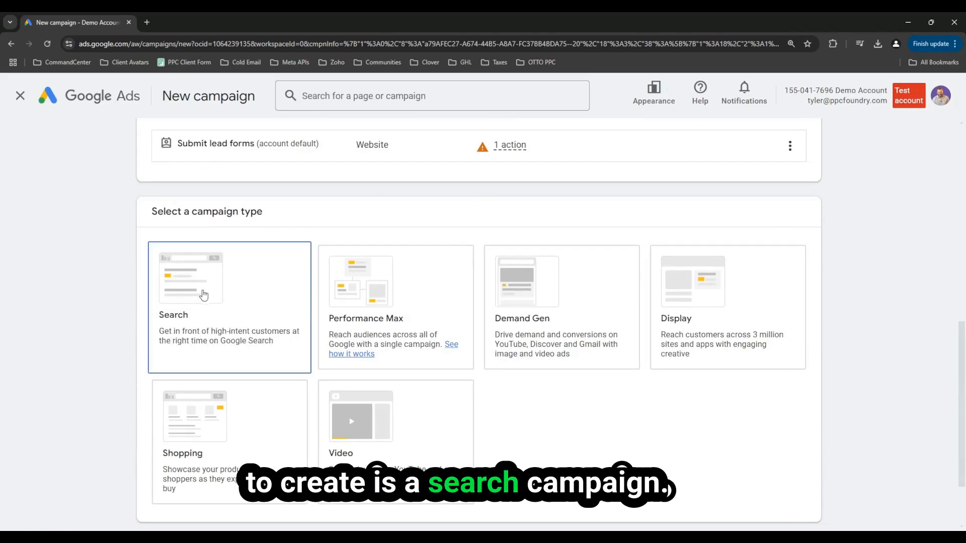
# Choose Search as the campaign type and continue to the campaign name section.
pyautogui.click(252, 297)
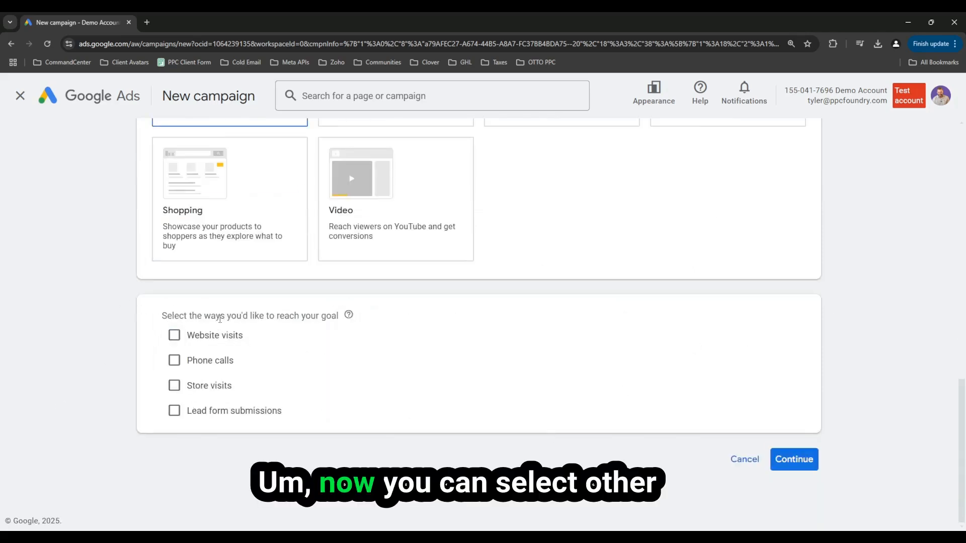
pyautogui.moveTo(210, 317); pyautogui.dragTo(334, 316)
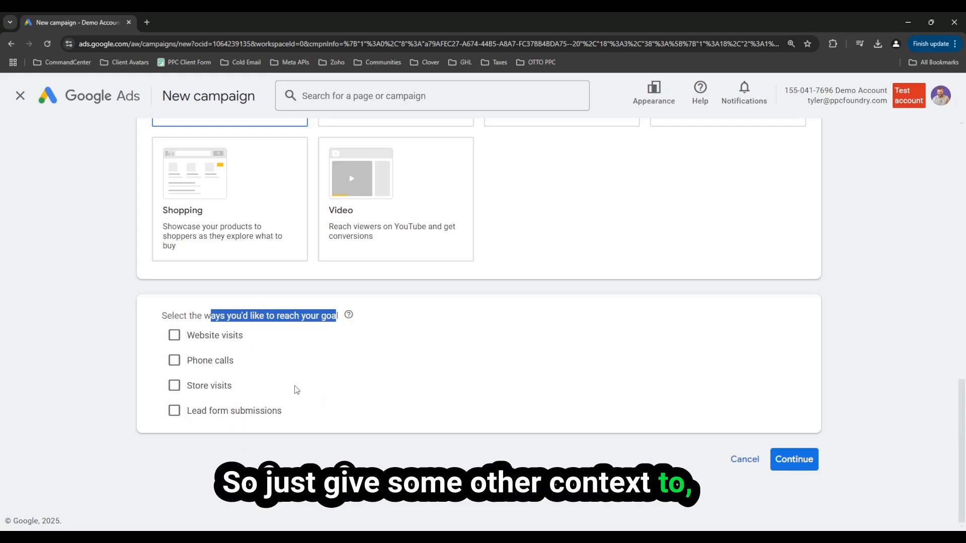
pyautogui.click(429, 339)
pyautogui.scroll(1, 398, 393)
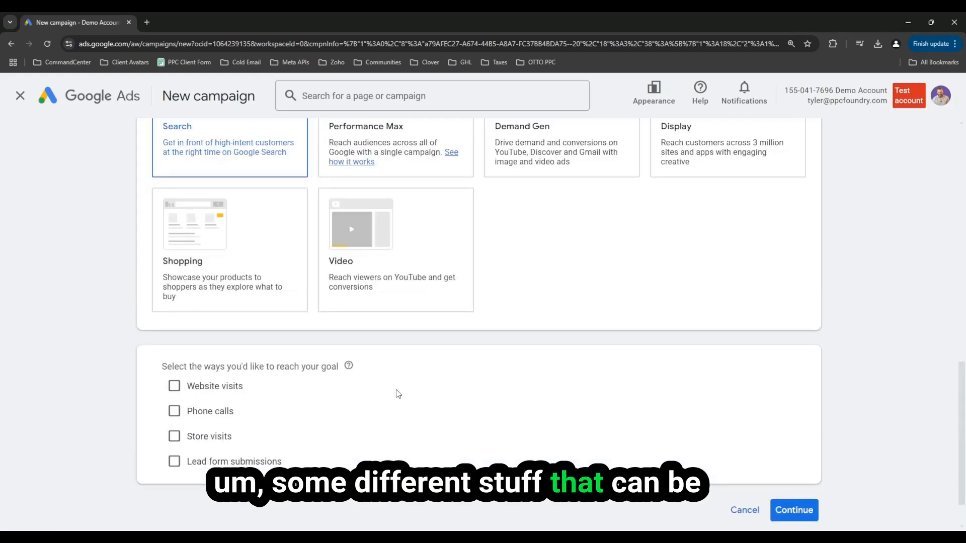
pyautogui.scroll(-1, 398, 394)
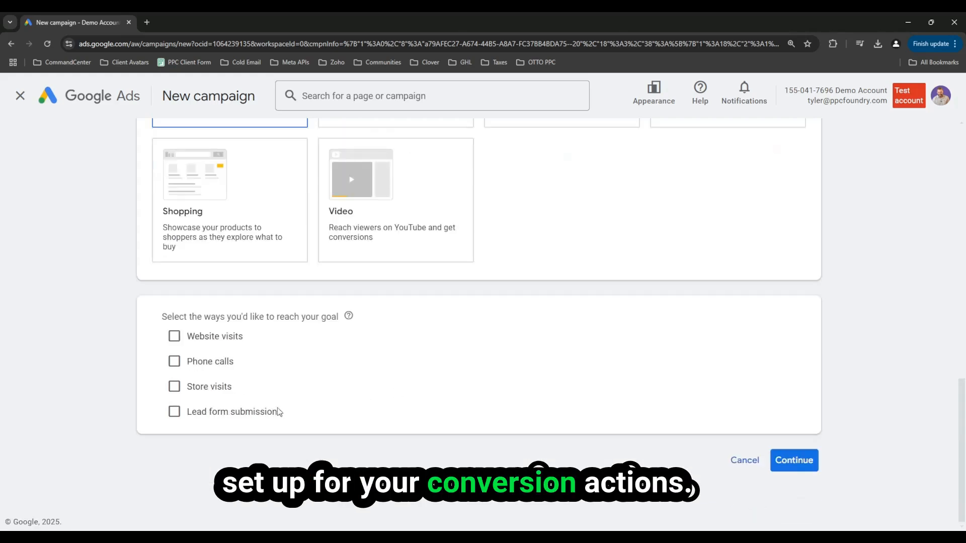
pyautogui.click(795, 463)
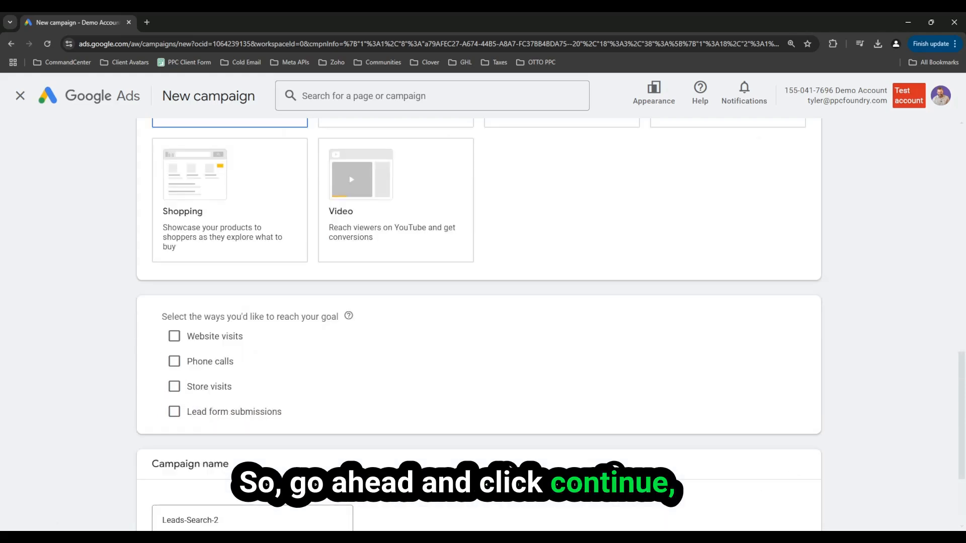
pyautogui.scroll(-2, 640, 373)
pyautogui.scroll(3, 640, 373)
pyautogui.scroll(-1, 641, 372)
pyautogui.scroll(-2, 640, 372)
# Select the existing campaign name so it can be replaced with 'Service - Location - Budget'.
pyautogui.click(241, 382)
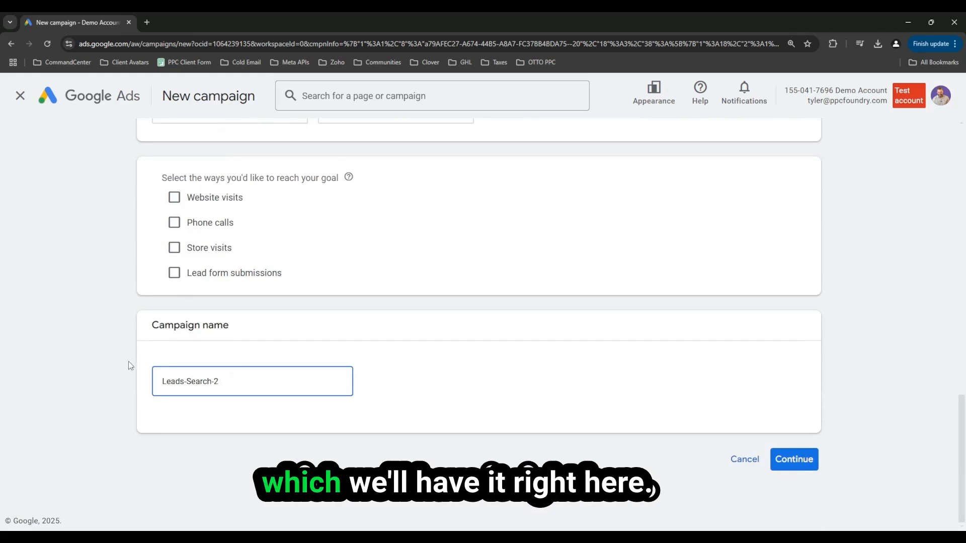
pyautogui.click(796, 471)
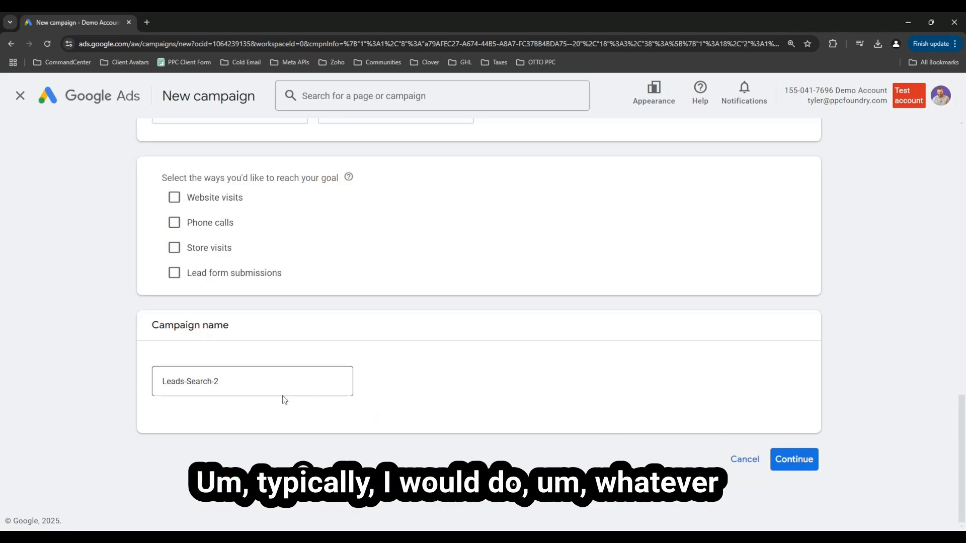
pyautogui.tripleClick(289, 383)
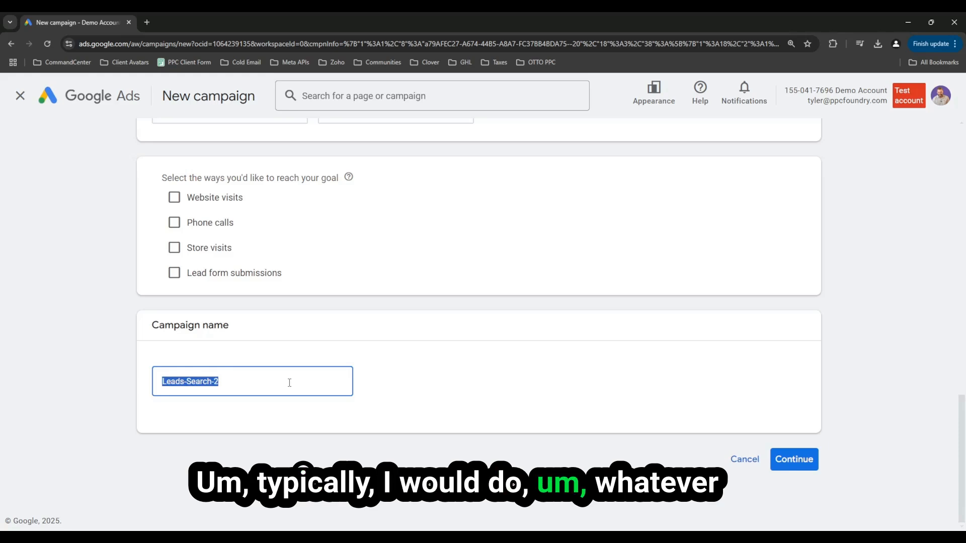
pyautogui.write('Serv')
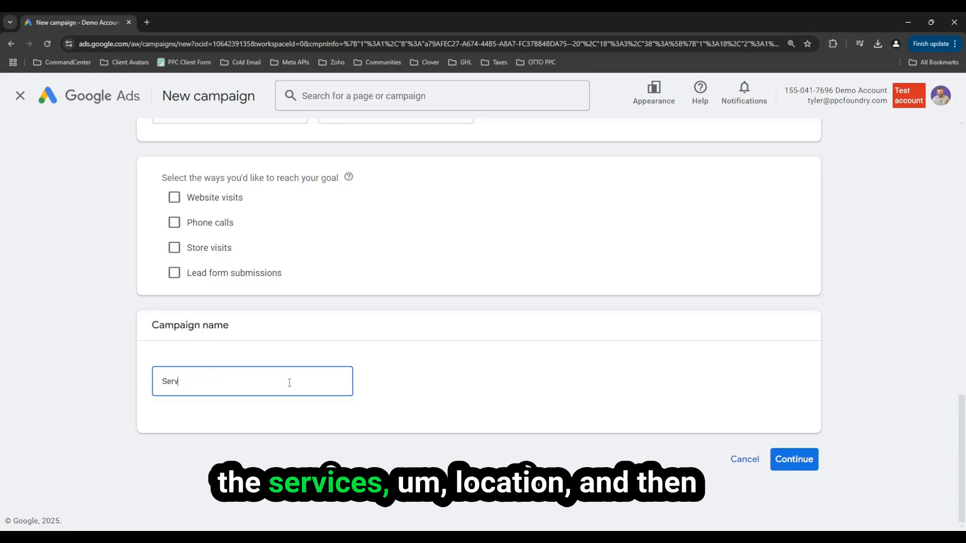
pyautogui.write('ice - L')
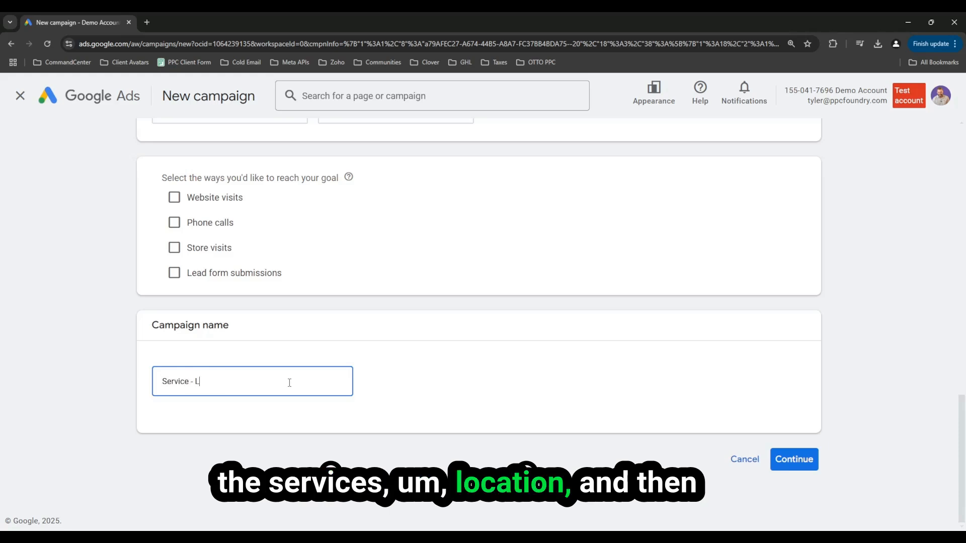
pyautogui.write('ocation - Budget')
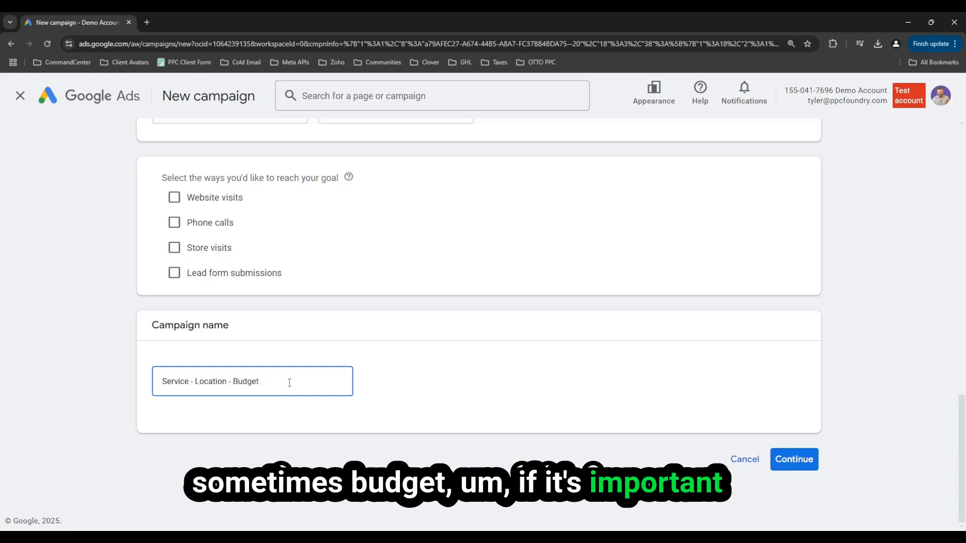
# Continue to Bidding and set the bidding focus to Clicks instead of Conversions.
pyautogui.click(792, 459)
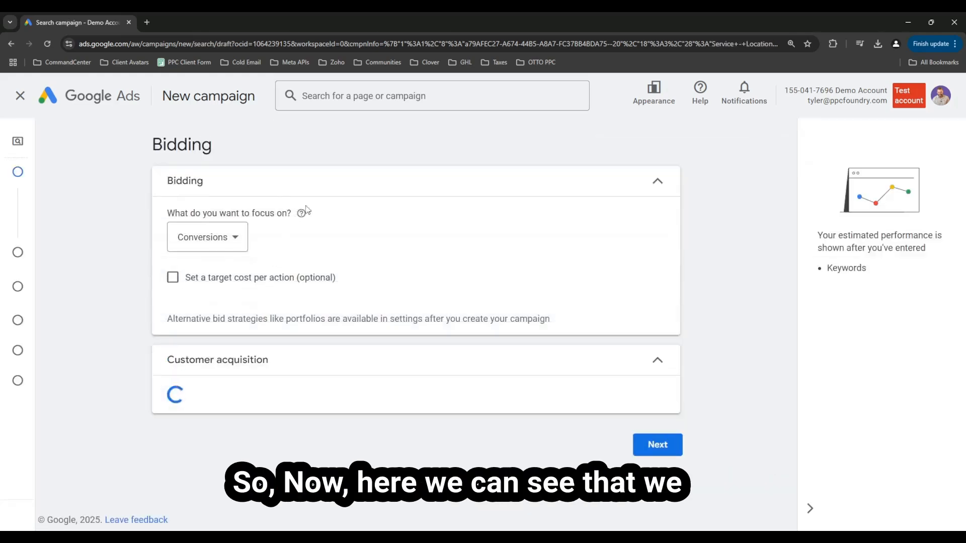
pyautogui.click(190, 237)
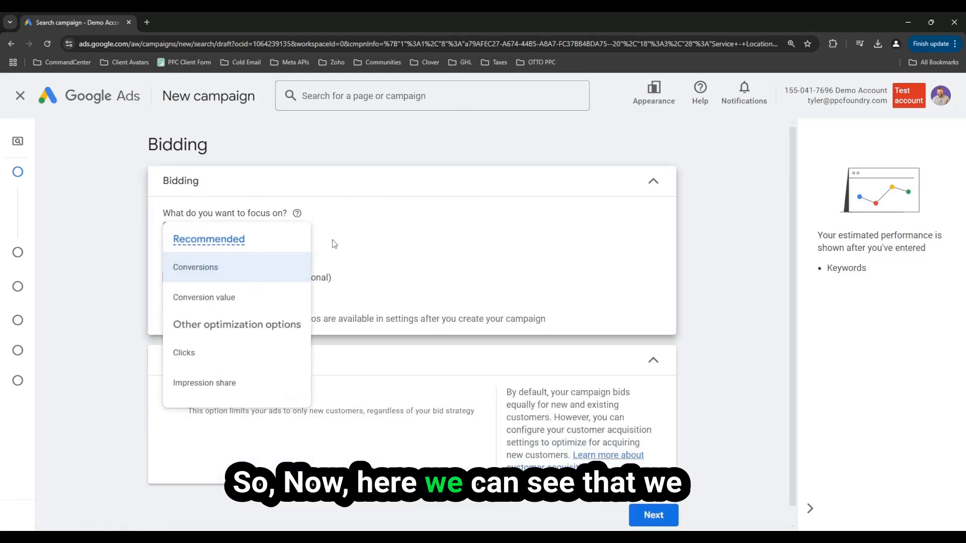
pyautogui.click(380, 225)
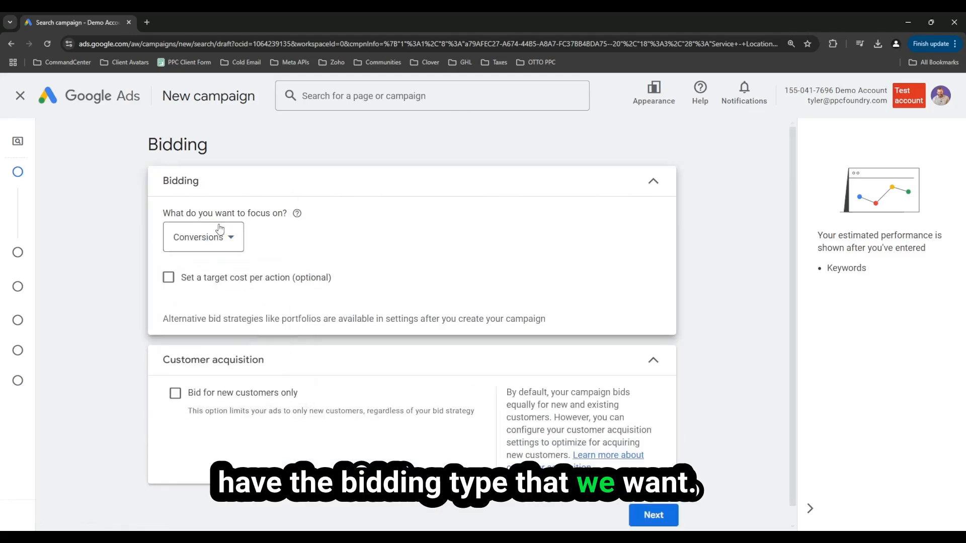
pyautogui.click(233, 232)
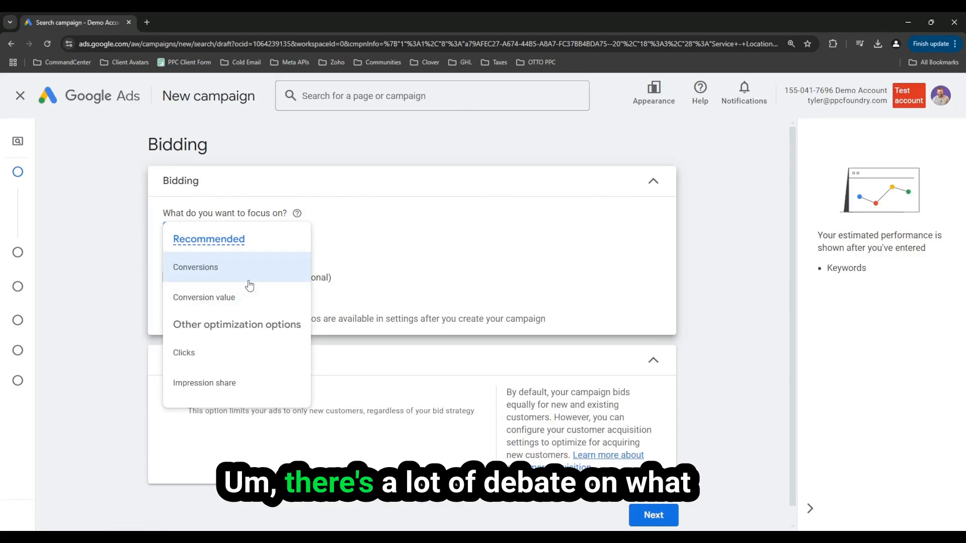
pyautogui.click(416, 235)
pyautogui.click(201, 239)
pyautogui.moveTo(195, 268)
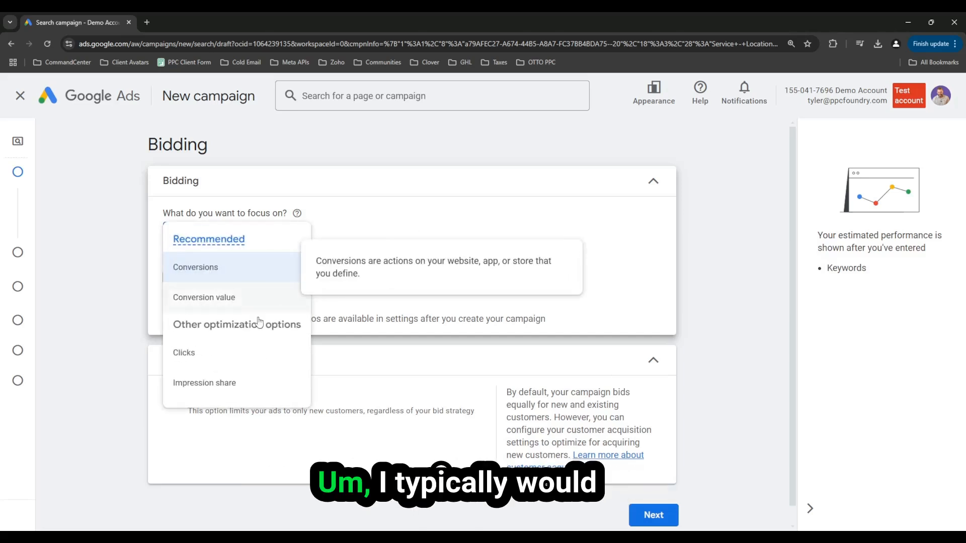
pyautogui.click(214, 363)
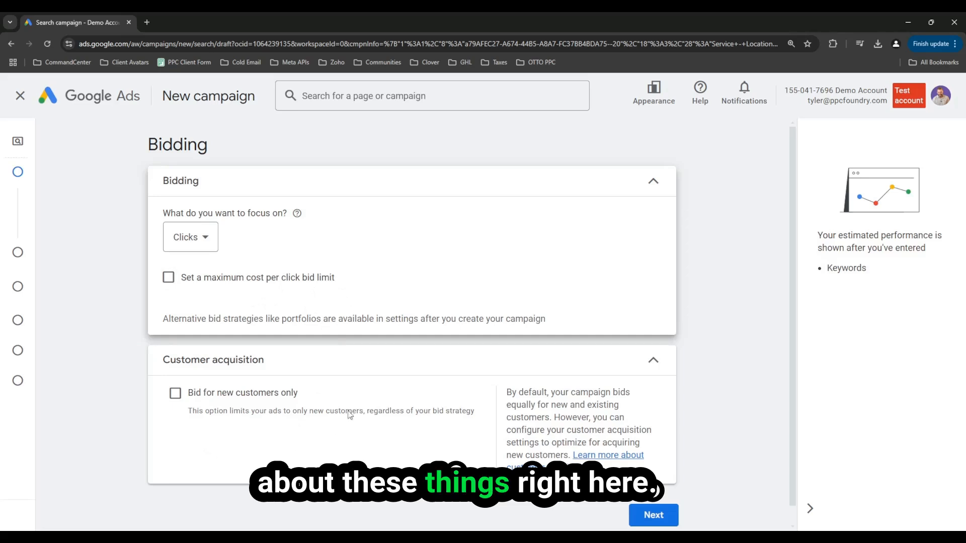
# Move to campaign settings and untick Google Search Partners and Display Network.
pyautogui.click(654, 515)
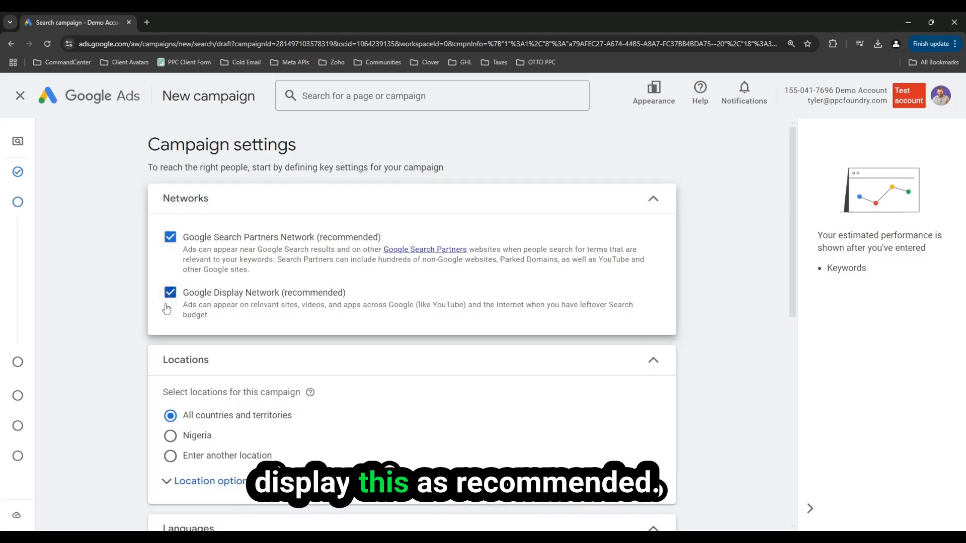
pyautogui.moveTo(261, 292); pyautogui.dragTo(278, 296)
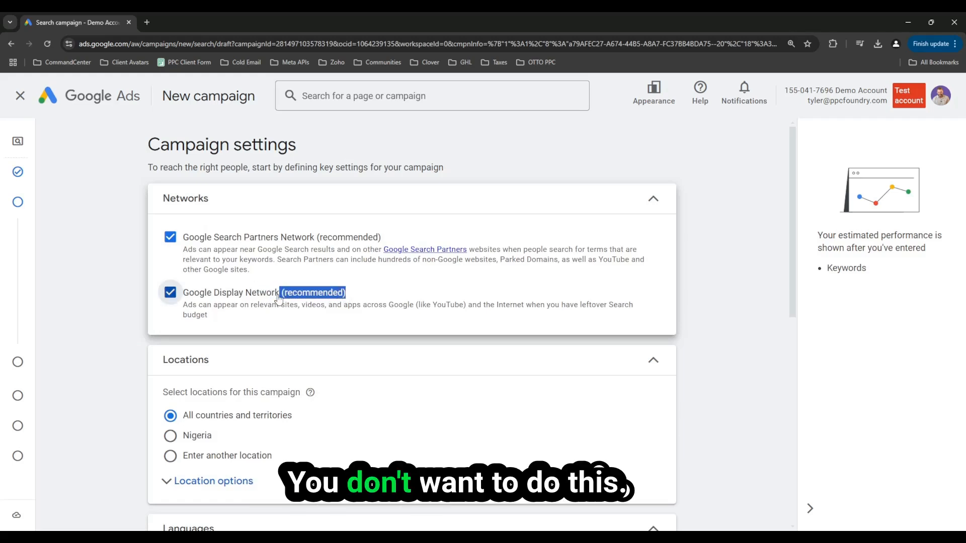
pyautogui.click(170, 292)
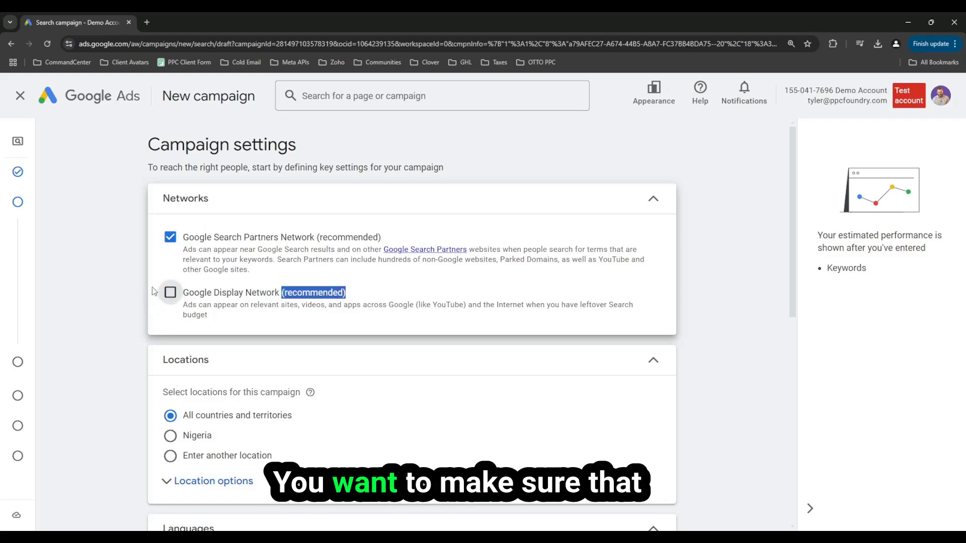
pyautogui.click(170, 237)
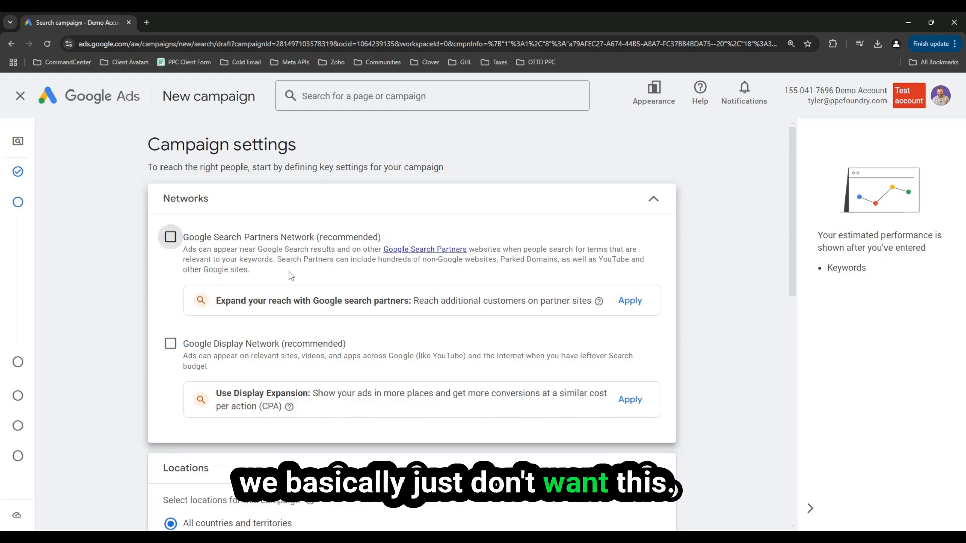
pyautogui.scroll(-2, 297, 327)
pyautogui.scroll(-1, 356, 210)
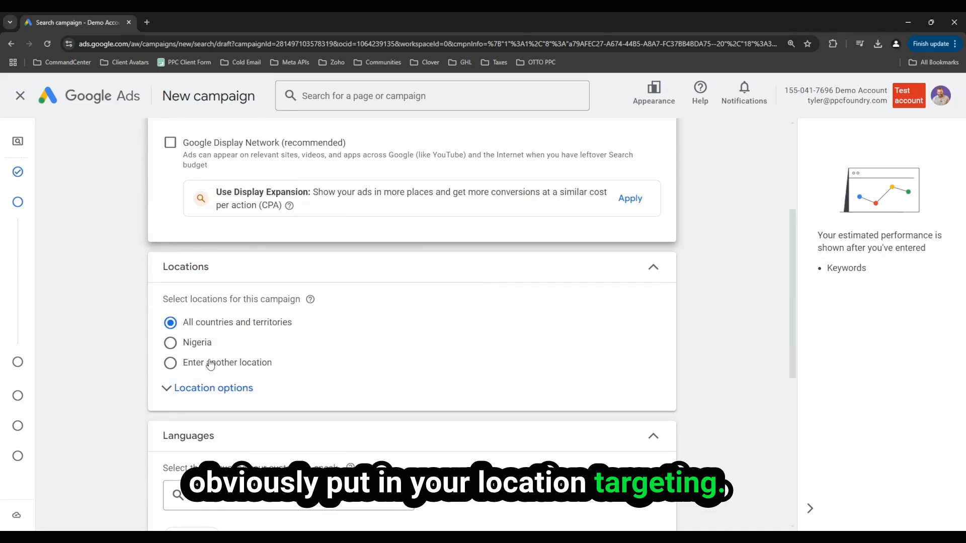
# Target United States as the specific campaign location and expand Location options.
pyautogui.click(215, 365)
pyautogui.click(234, 399)
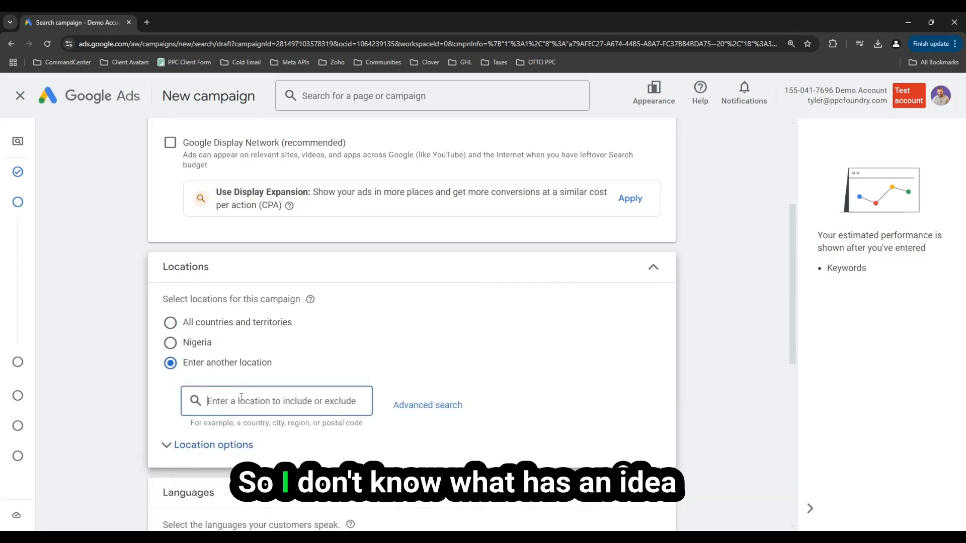
pyautogui.write('united')
pyautogui.click(535, 202)
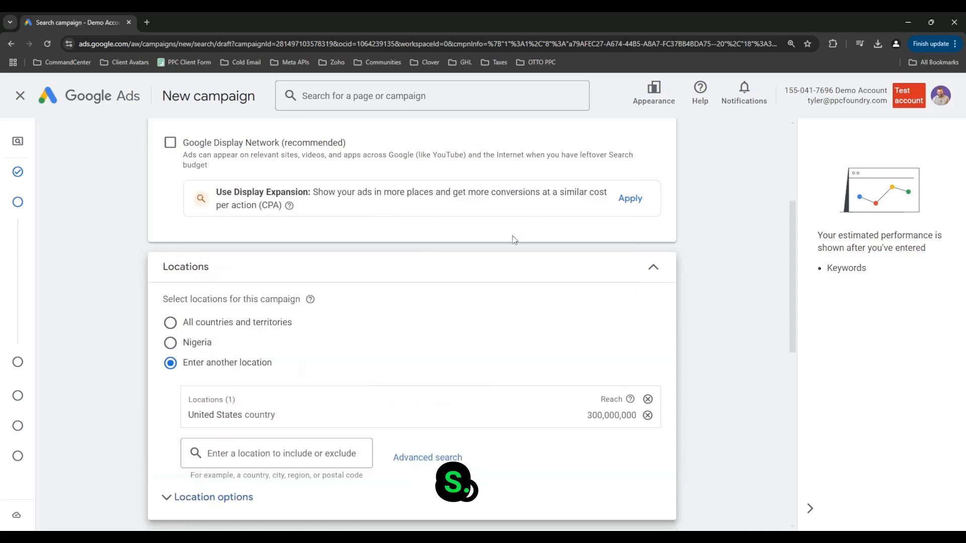
pyautogui.scroll(-2, 422, 332)
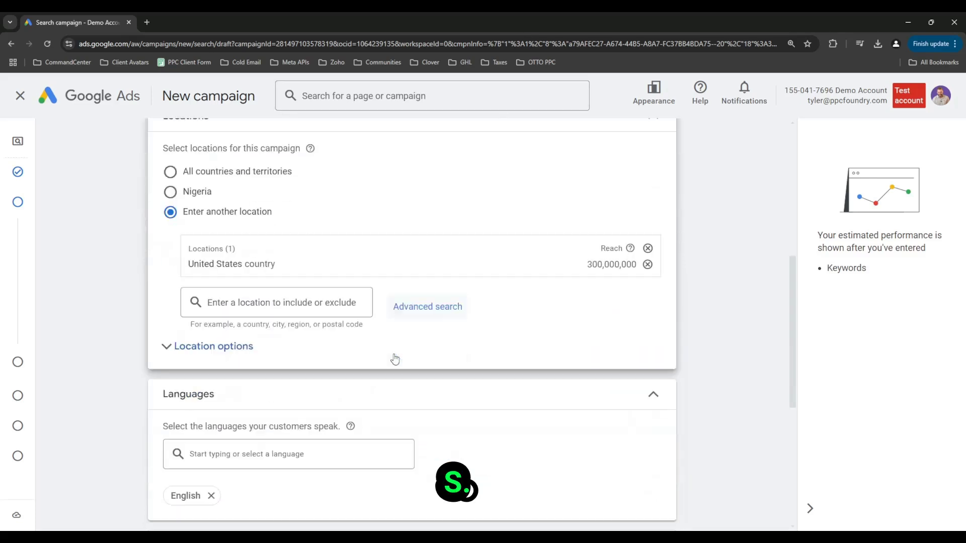
pyautogui.click(221, 349)
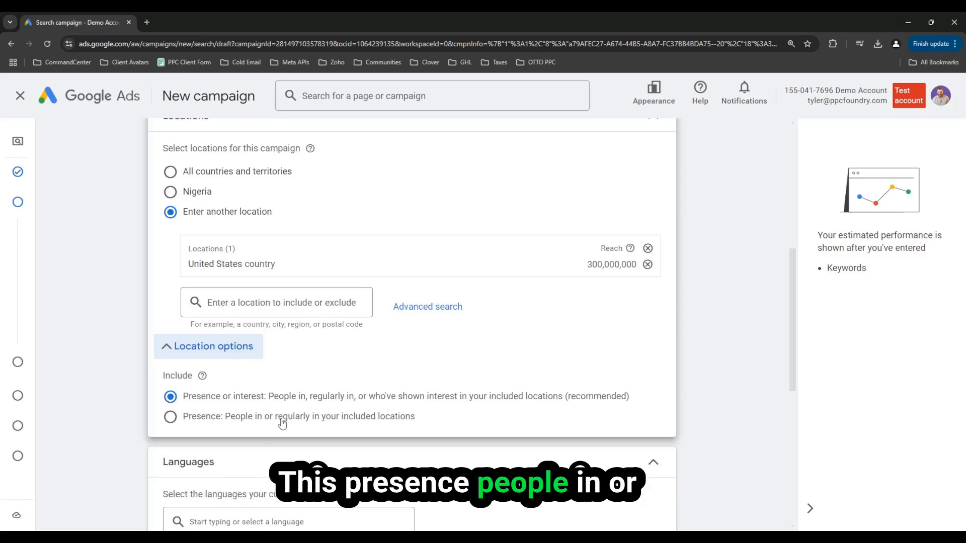
# Set included locations to Presence only rather than Presence or interest.
pyautogui.click(343, 419)
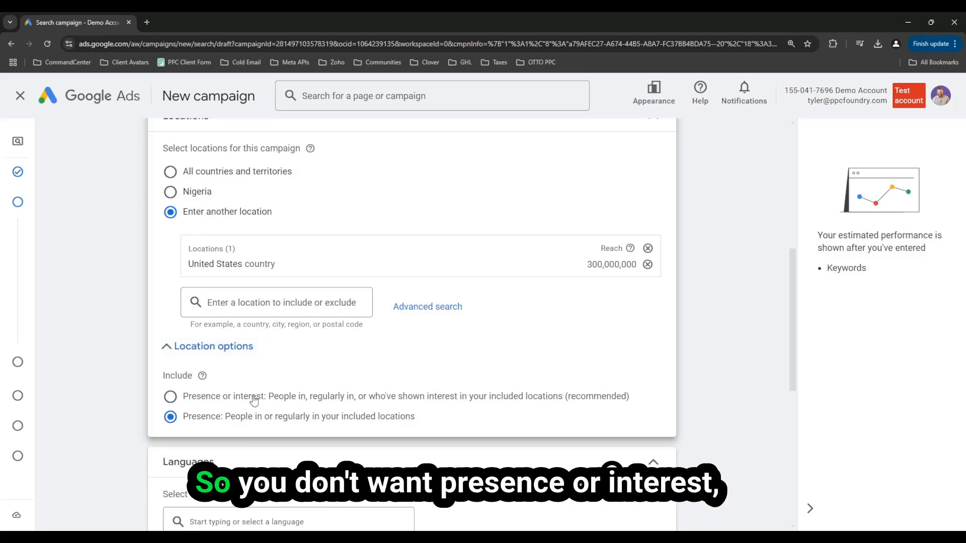
pyautogui.click(224, 400)
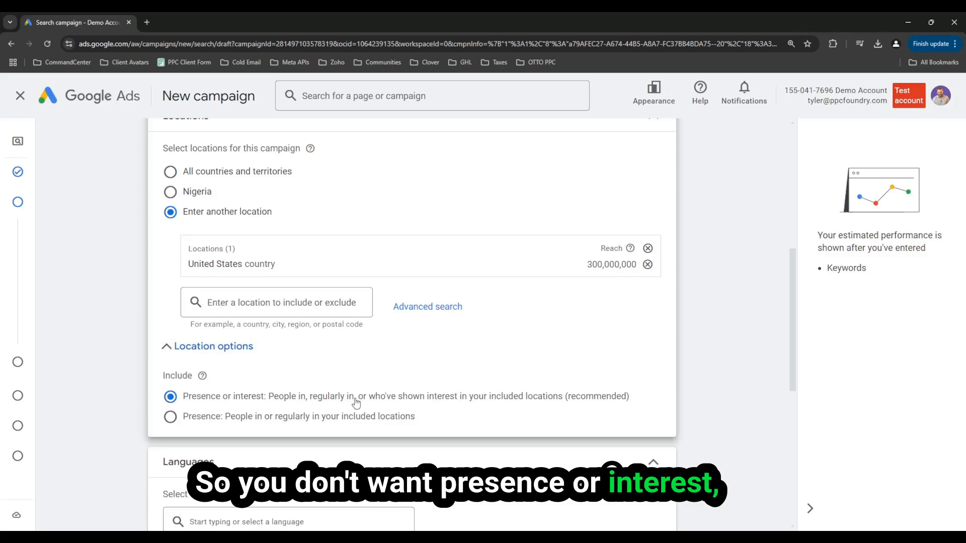
pyautogui.moveTo(630, 398); pyautogui.dragTo(562, 399)
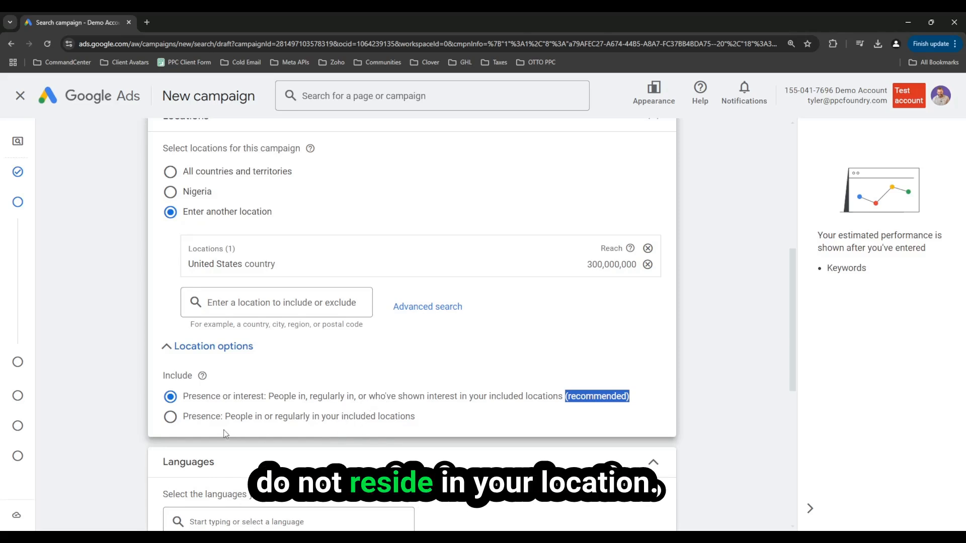
pyautogui.click(170, 417)
pyautogui.moveTo(461, 421); pyautogui.dragTo(185, 423)
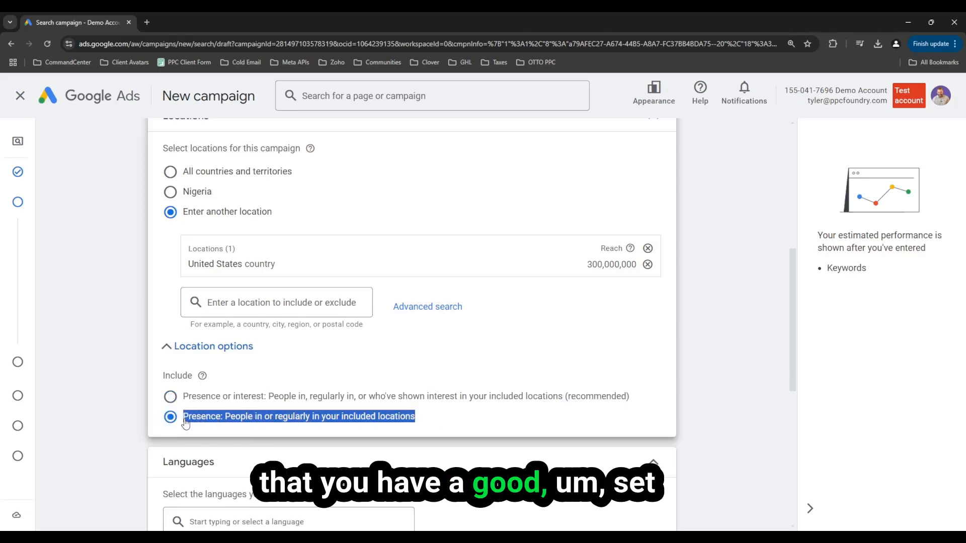
pyautogui.scroll(-3, 429, 367)
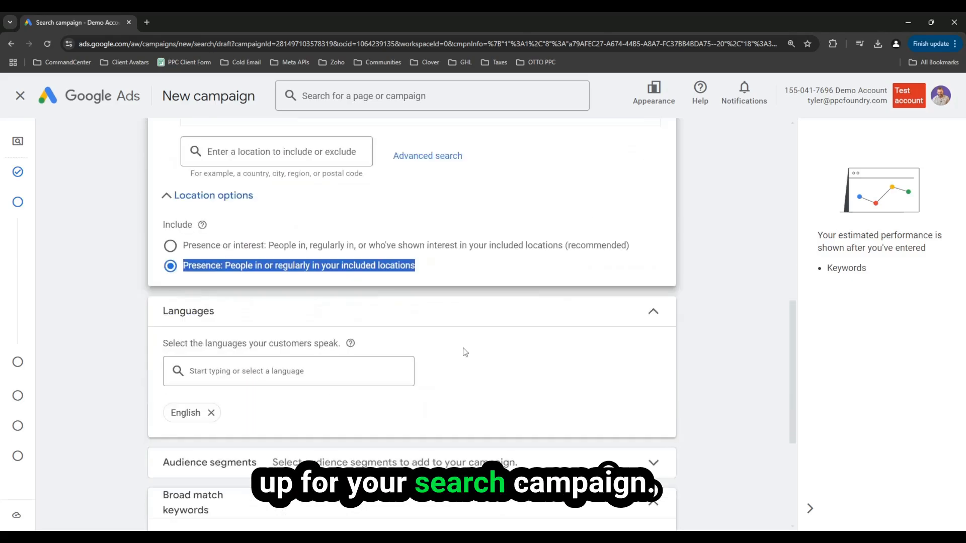
pyautogui.scroll(-1, 559, 272)
pyautogui.scroll(-1, 600, 227)
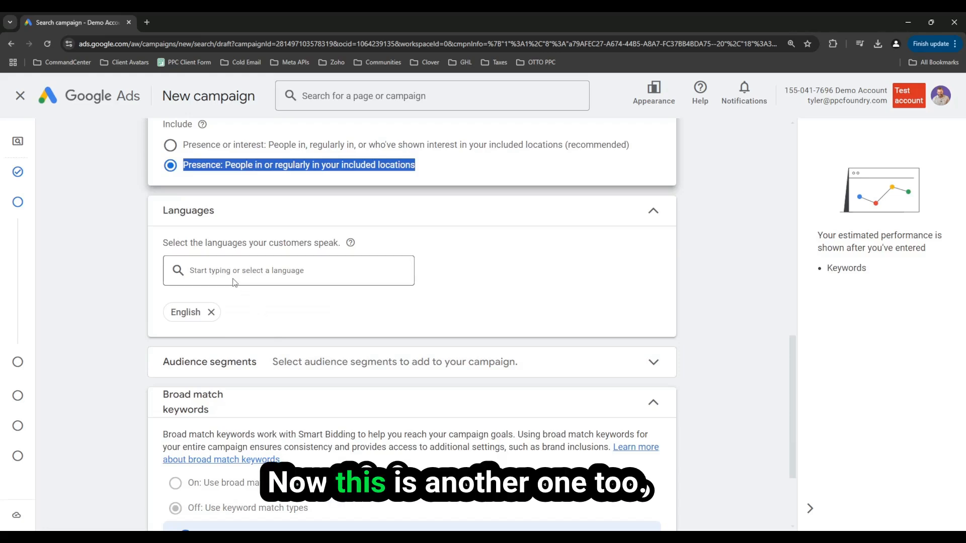
pyautogui.click(222, 269)
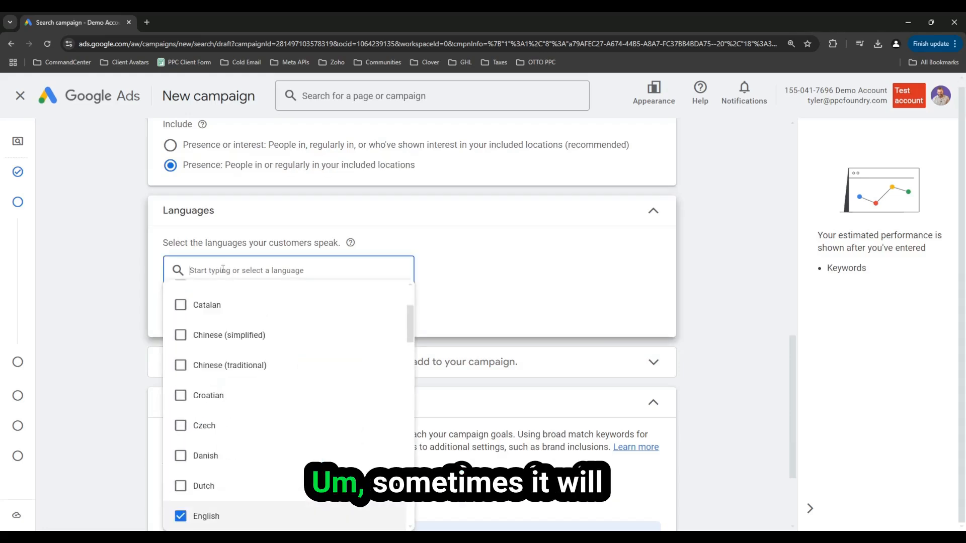
pyautogui.click(286, 260)
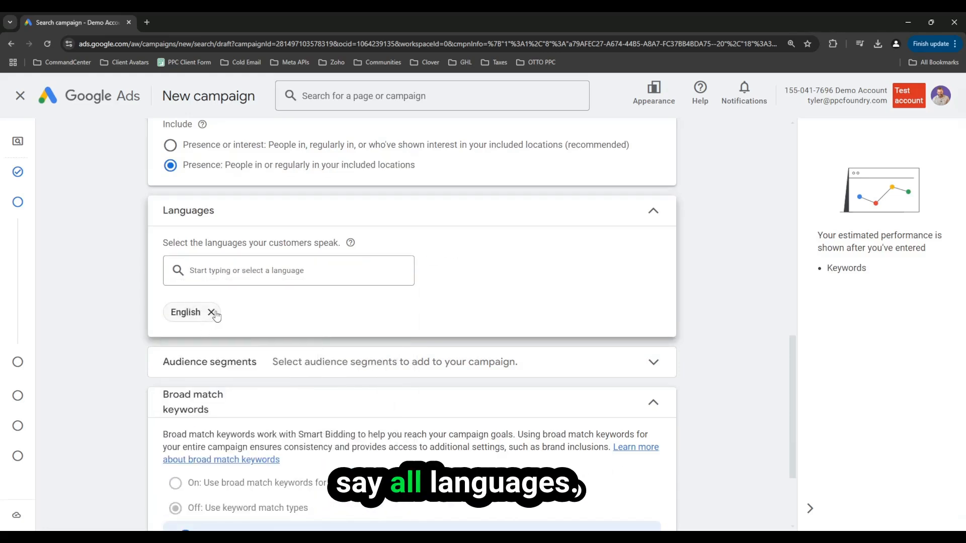
pyautogui.scroll(10, 214, 315)
pyautogui.scroll(-4, 213, 315)
pyautogui.scroll(-1, 204, 359)
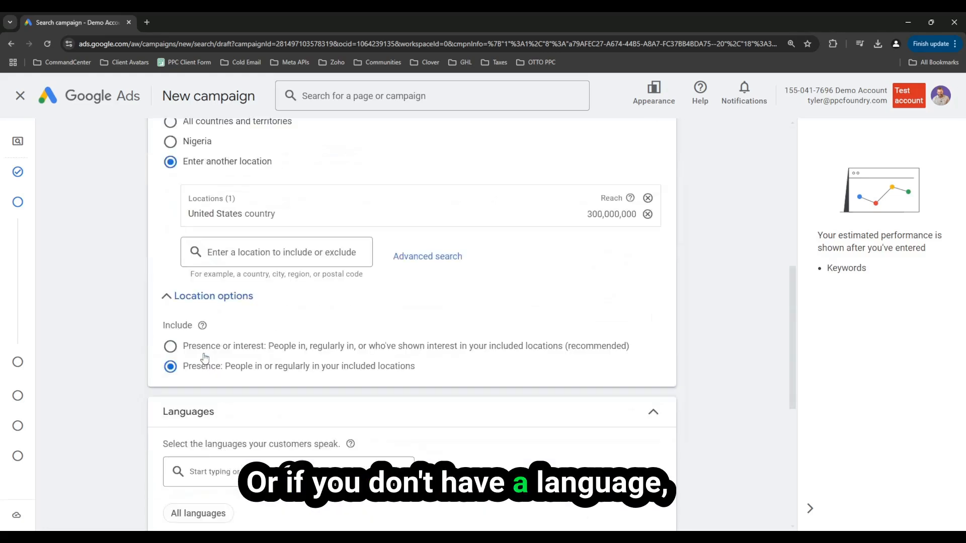
pyautogui.scroll(-2, 163, 393)
pyautogui.click(217, 325)
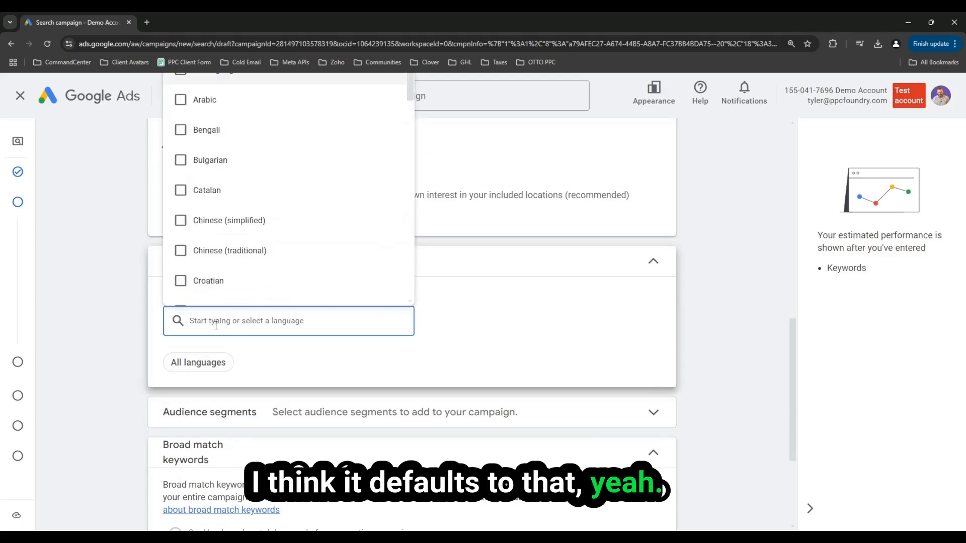
pyautogui.write('English')
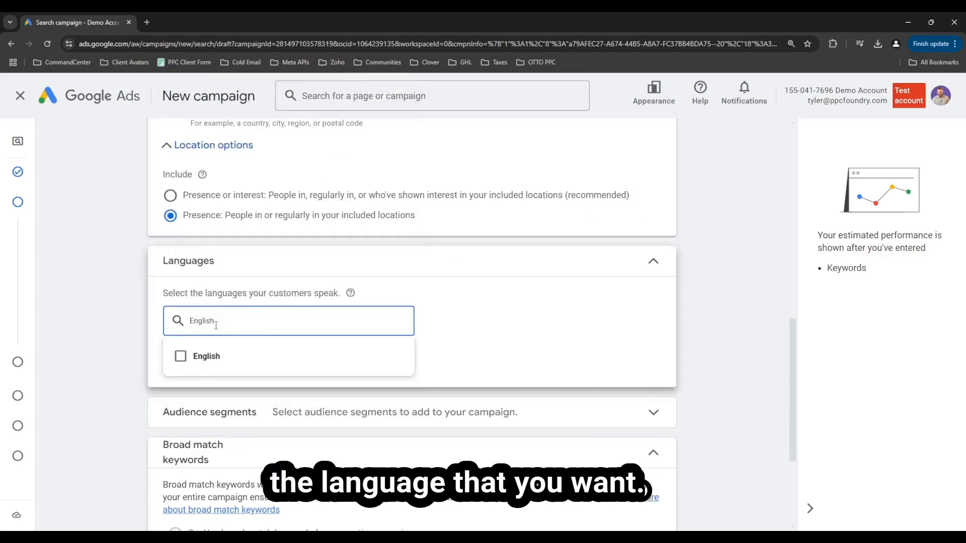
pyautogui.click(180, 358)
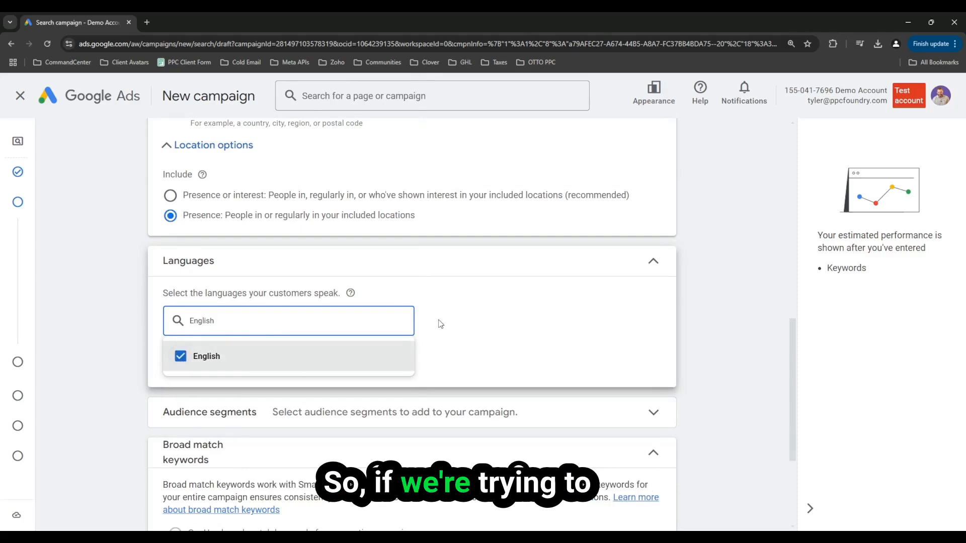
pyautogui.click(465, 323)
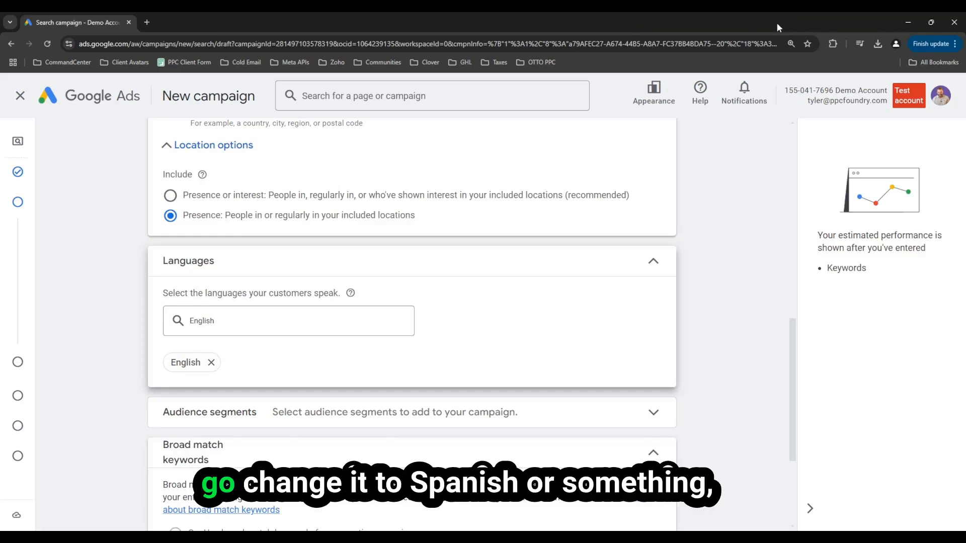
pyautogui.click(214, 321)
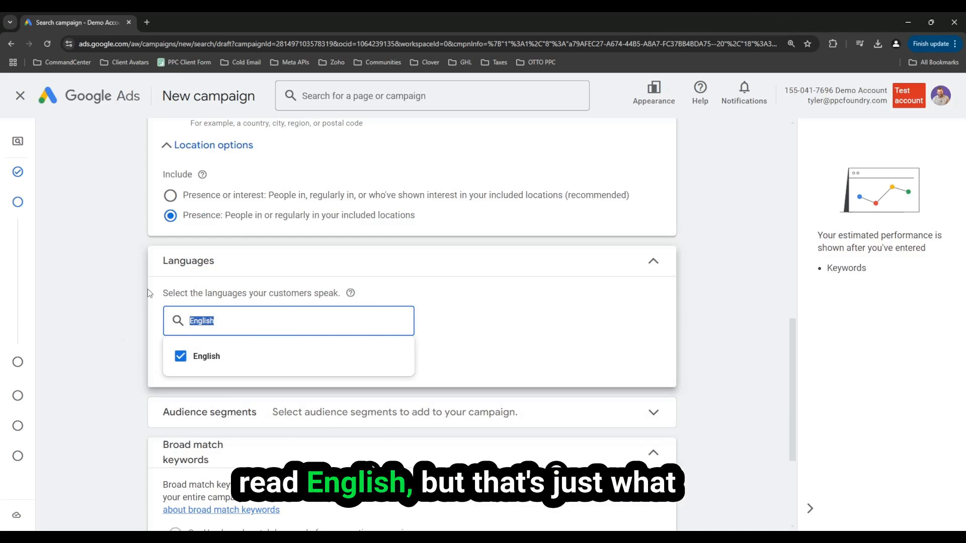
pyautogui.click(541, 310)
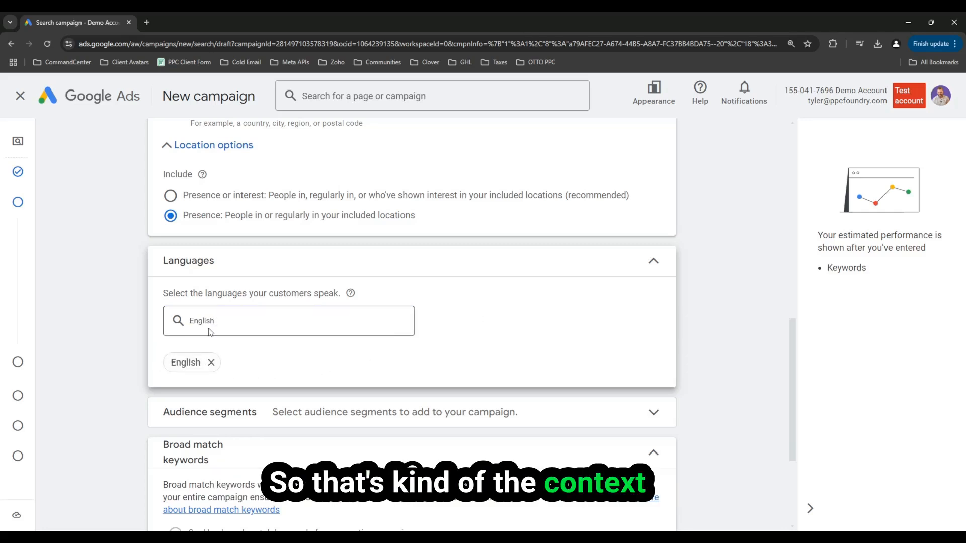
pyautogui.scroll(-2, 576, 362)
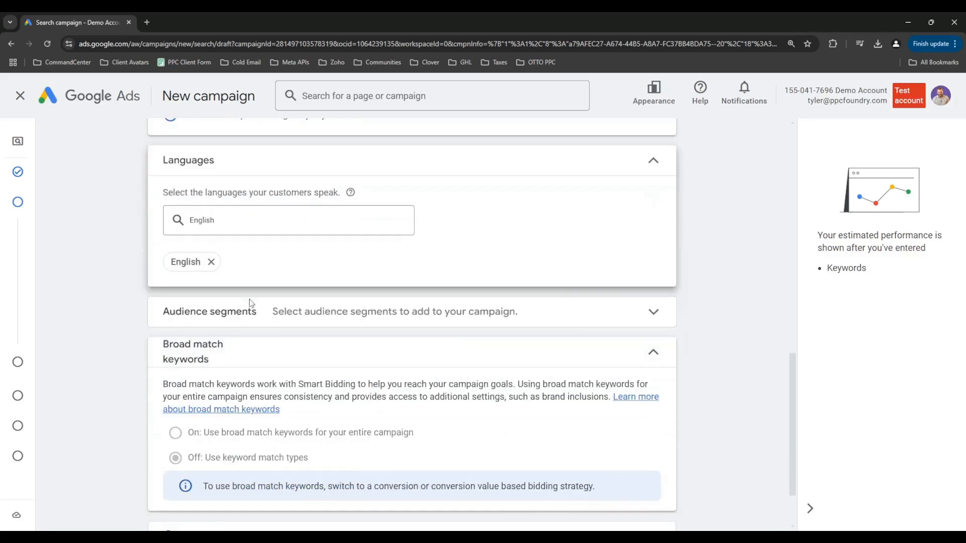
# Expand Audience segments and add all nine suggested job segments under Observation.
pyautogui.click(474, 309)
pyautogui.scroll(-1, 259, 339)
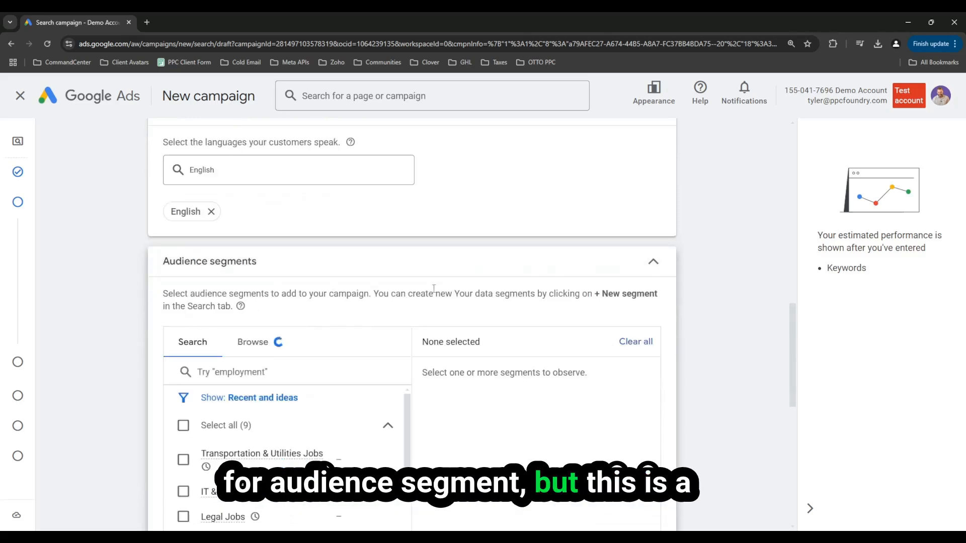
pyautogui.scroll(-1, 573, 279)
pyautogui.scroll(-1, 453, 268)
pyautogui.scroll(-1, 332, 283)
pyautogui.scroll(1, 250, 302)
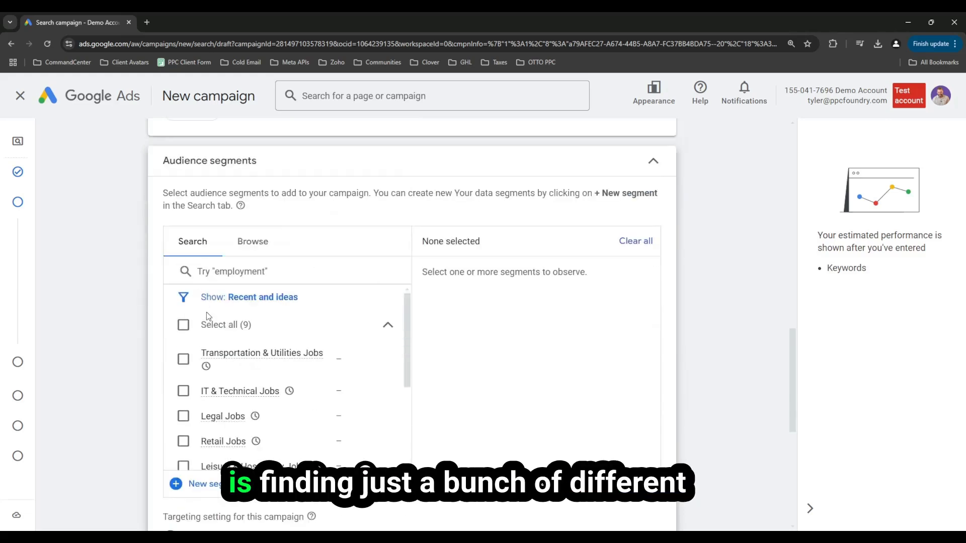
pyautogui.click(253, 241)
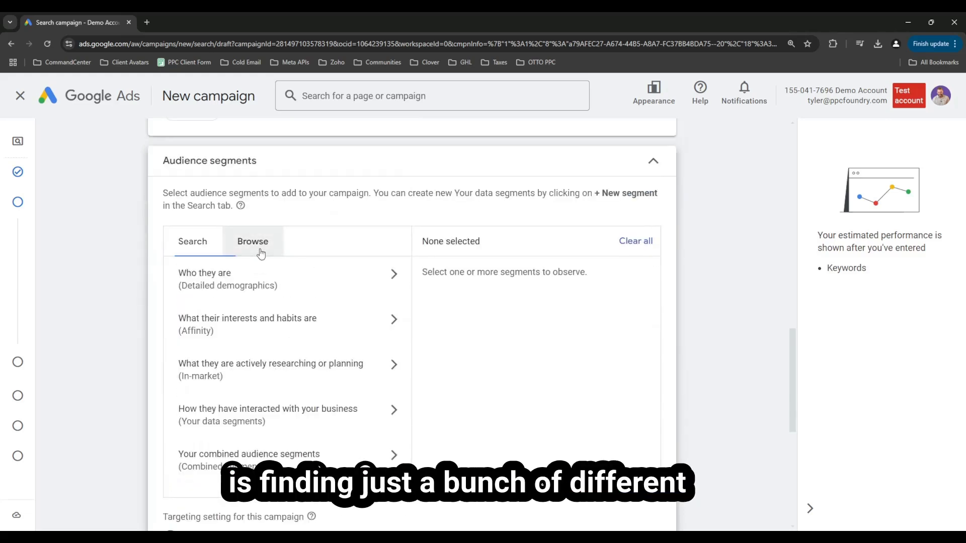
pyautogui.click(189, 245)
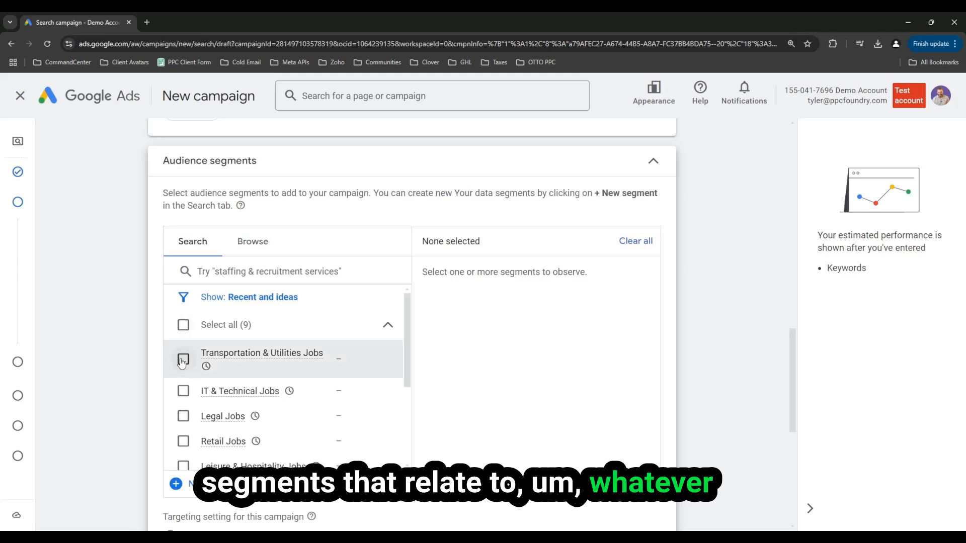
pyautogui.click(182, 326)
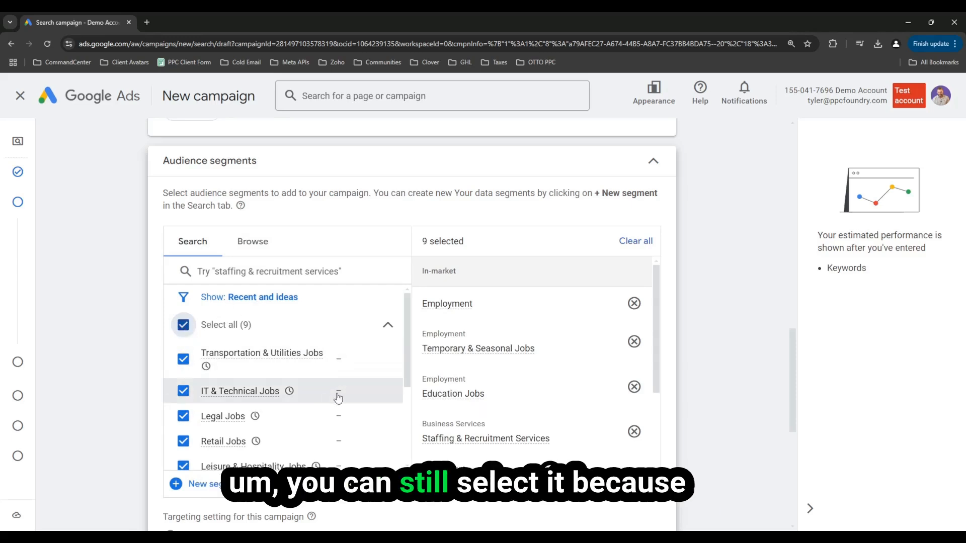
pyautogui.scroll(-2, 466, 269)
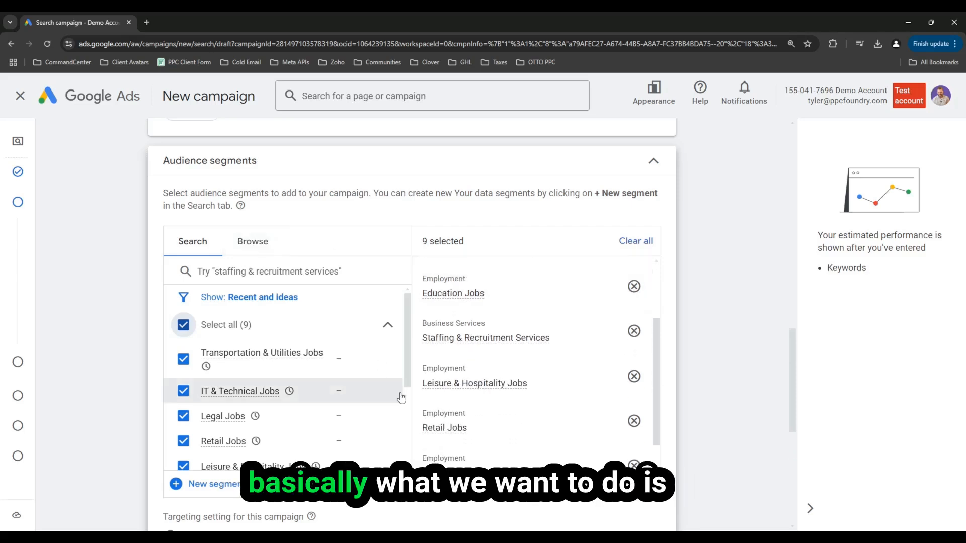
pyautogui.scroll(-2, 671, 448)
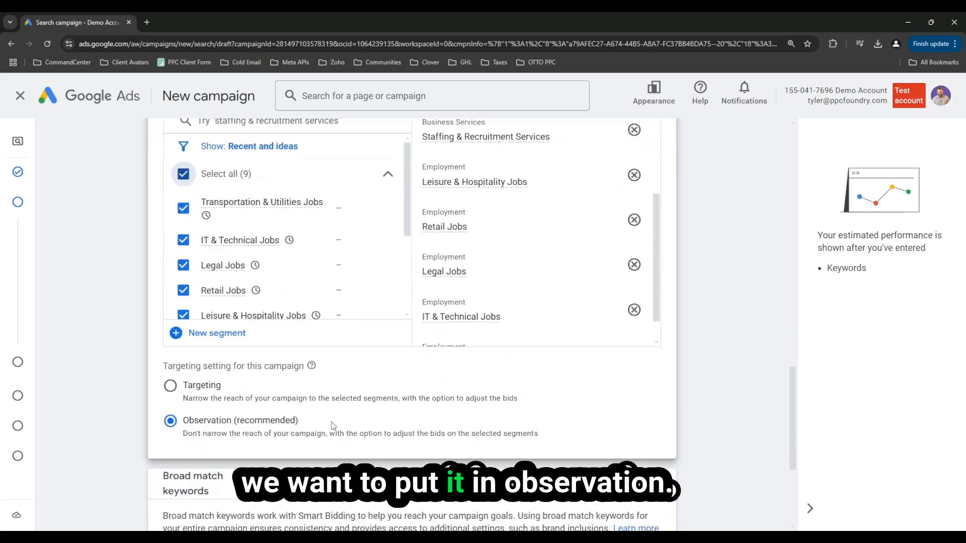
pyautogui.moveTo(330, 425); pyautogui.dragTo(196, 423)
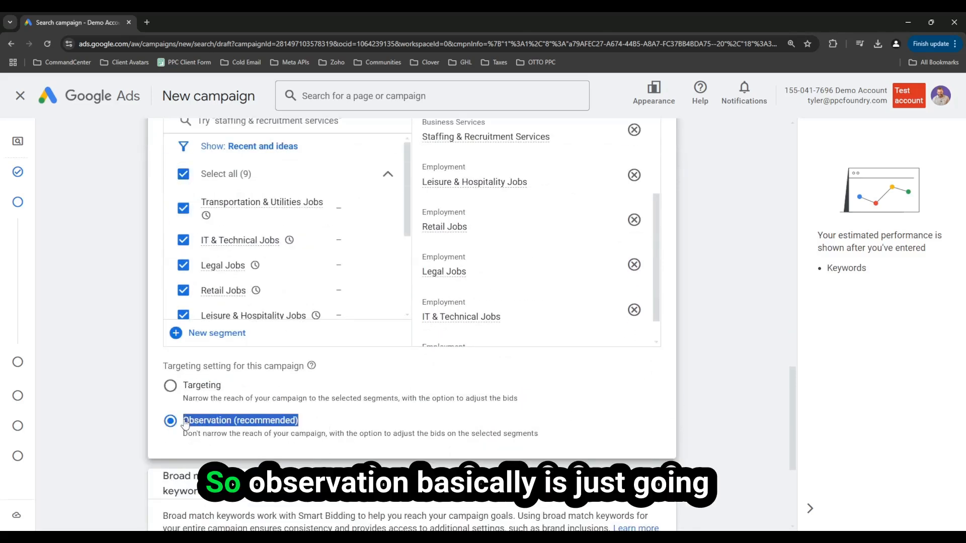
pyautogui.scroll(2, 464, 289)
pyautogui.scroll(1, 464, 288)
pyautogui.scroll(2, 463, 287)
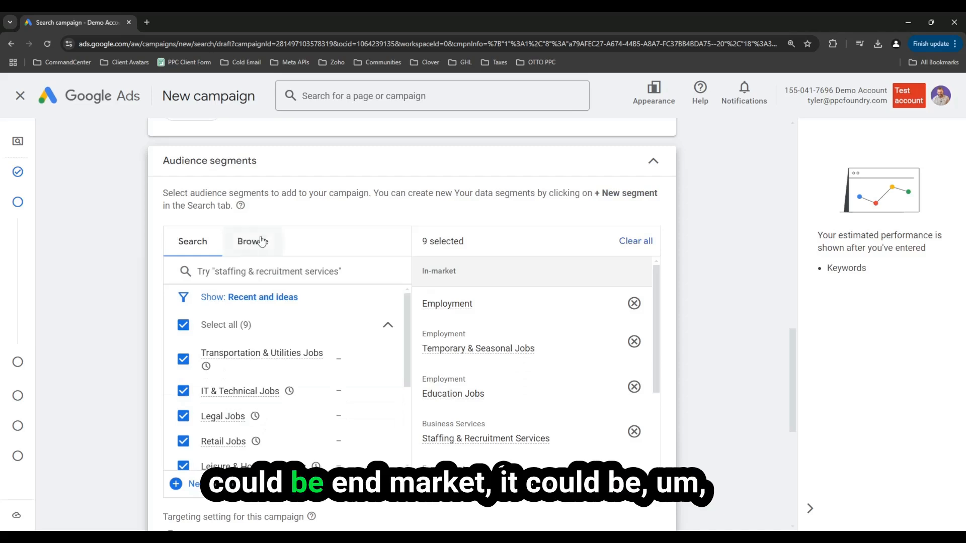
pyautogui.scroll(-1, 454, 337)
pyautogui.scroll(-1, 449, 339)
pyautogui.scroll(-1, 446, 341)
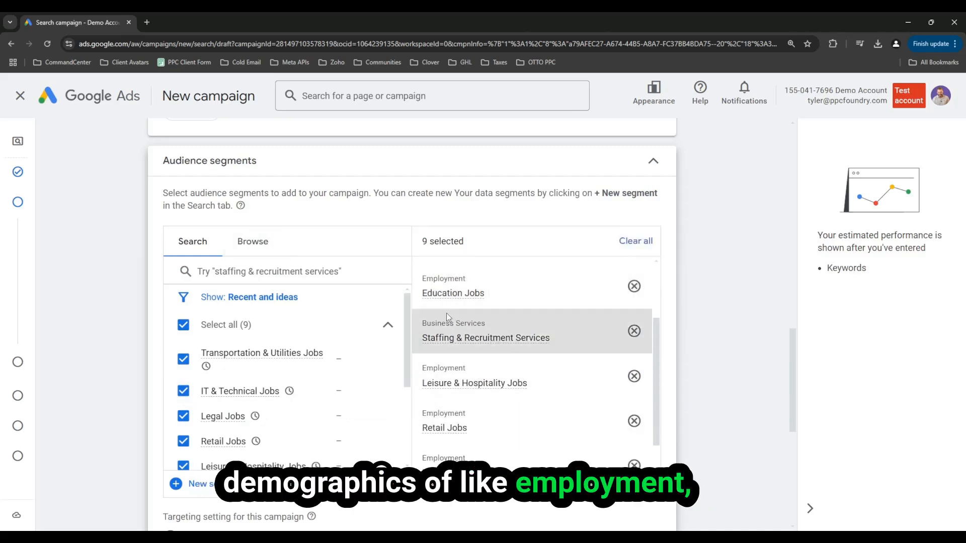
# Remove all selected audience segments and switch to browsing segments by category.
pyautogui.click(238, 273)
pyautogui.click(182, 325)
pyautogui.click(215, 273)
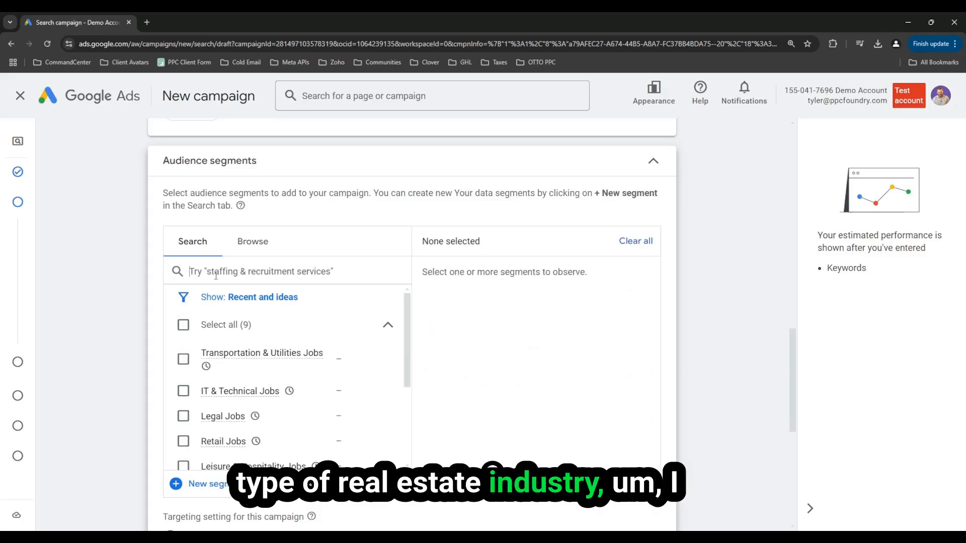
pyautogui.write('moving')
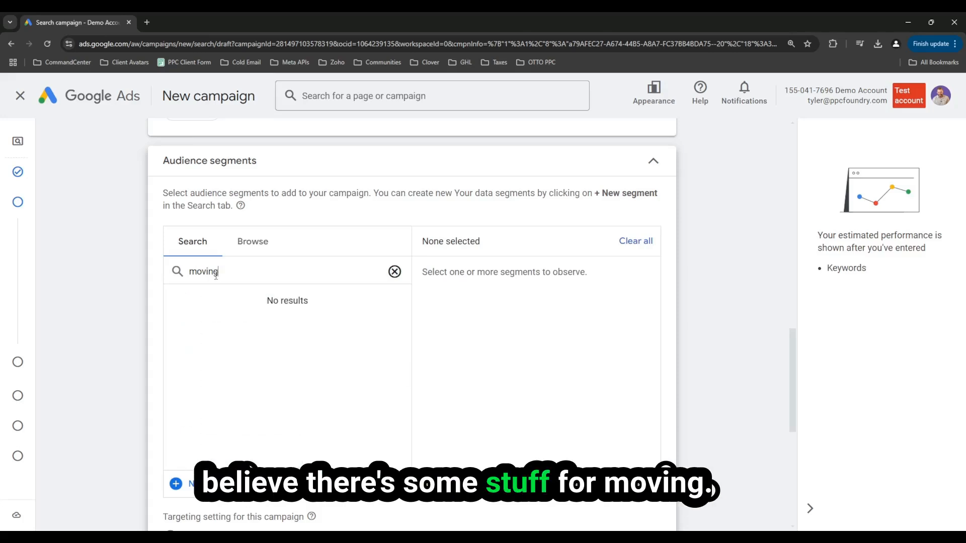
pyautogui.click(249, 243)
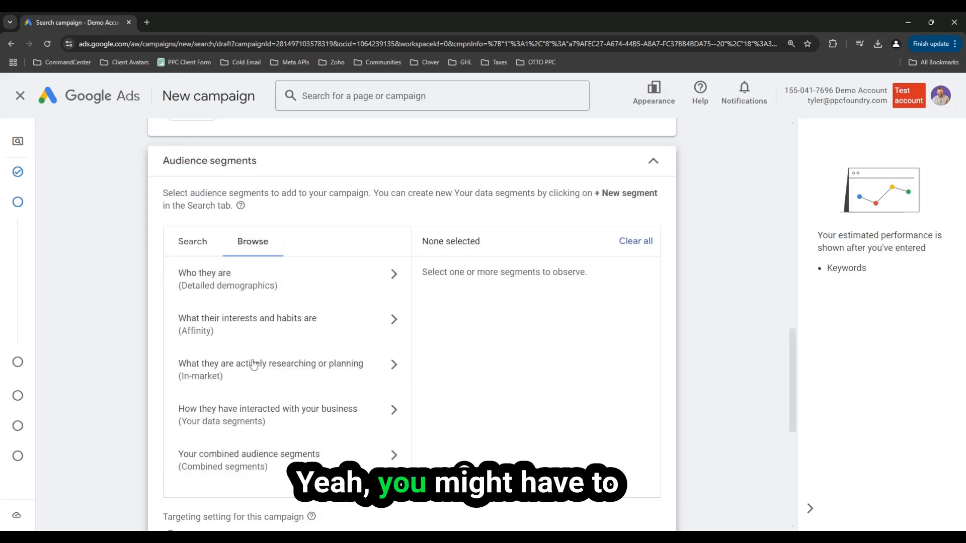
# Open the In-market categories, try Targeting, then return the audience setting to Observation.
pyautogui.click(238, 388)
pyautogui.scroll(-1, 255, 354)
pyautogui.scroll(-4, 255, 363)
pyautogui.scroll(5, 256, 382)
pyautogui.scroll(5, 256, 382)
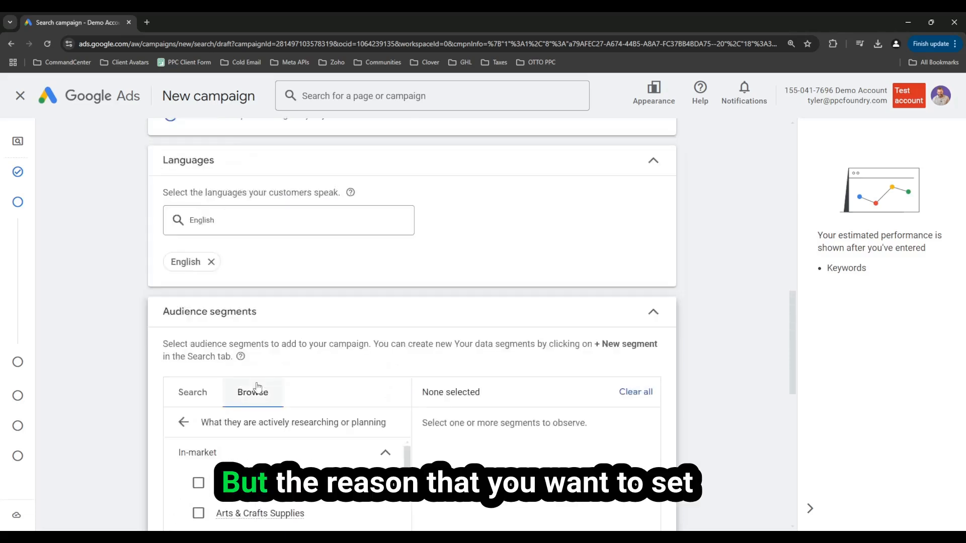
pyautogui.scroll(-3, 255, 383)
pyautogui.scroll(-2, 151, 429)
pyautogui.scroll(-1, 155, 421)
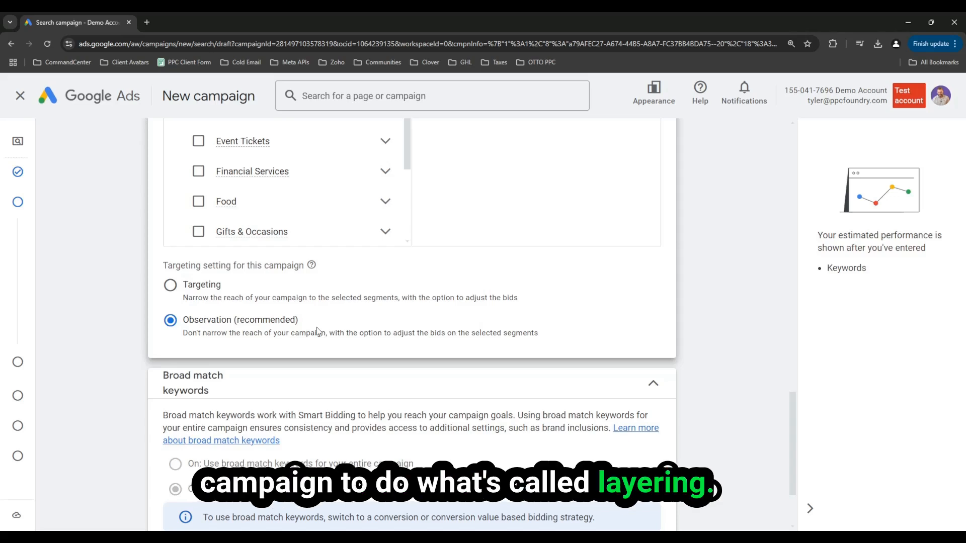
pyautogui.scroll(1, 347, 330)
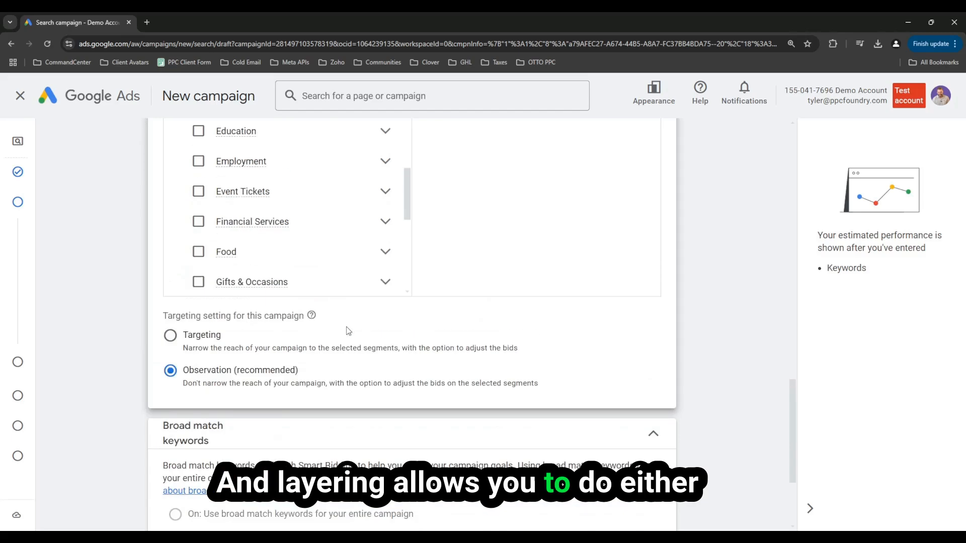
pyautogui.scroll(1, 351, 344)
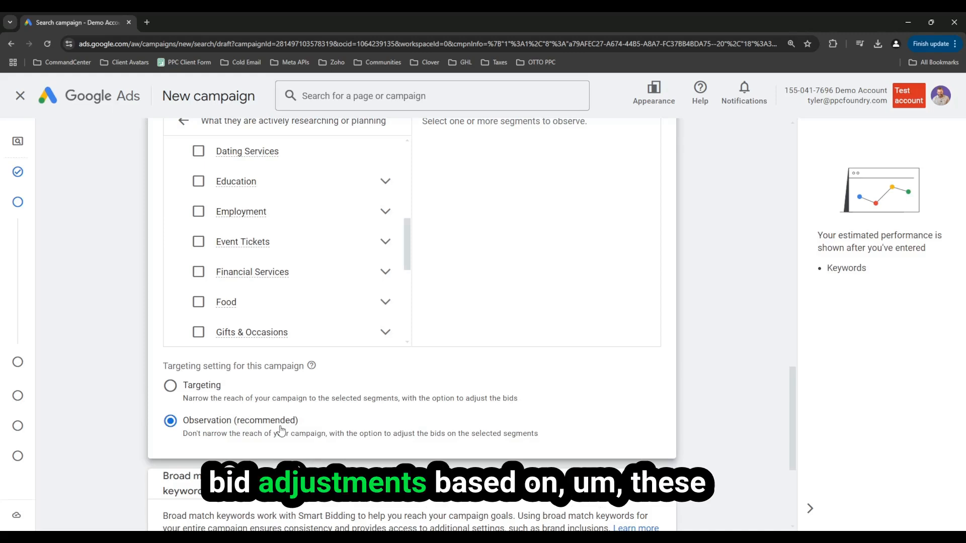
pyautogui.scroll(2, 476, 412)
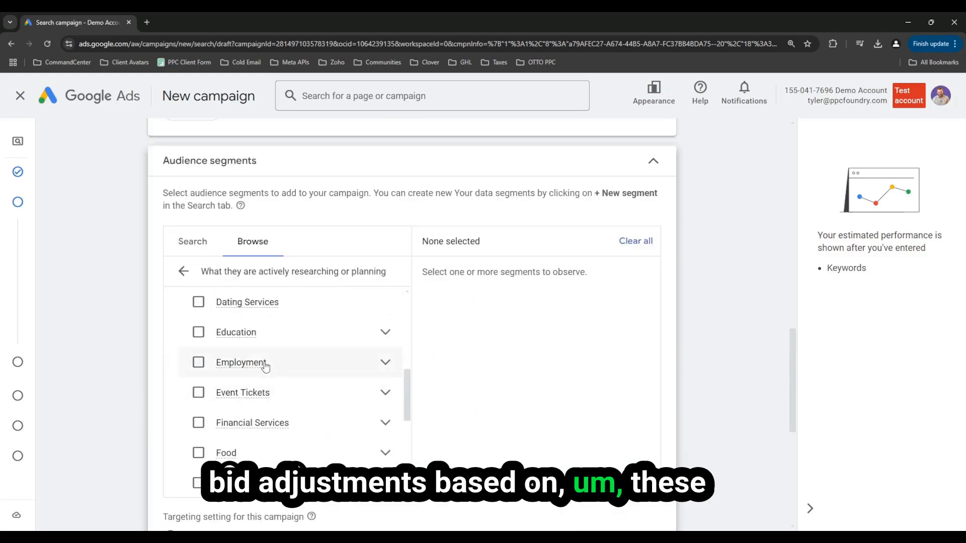
pyautogui.scroll(-1, 264, 389)
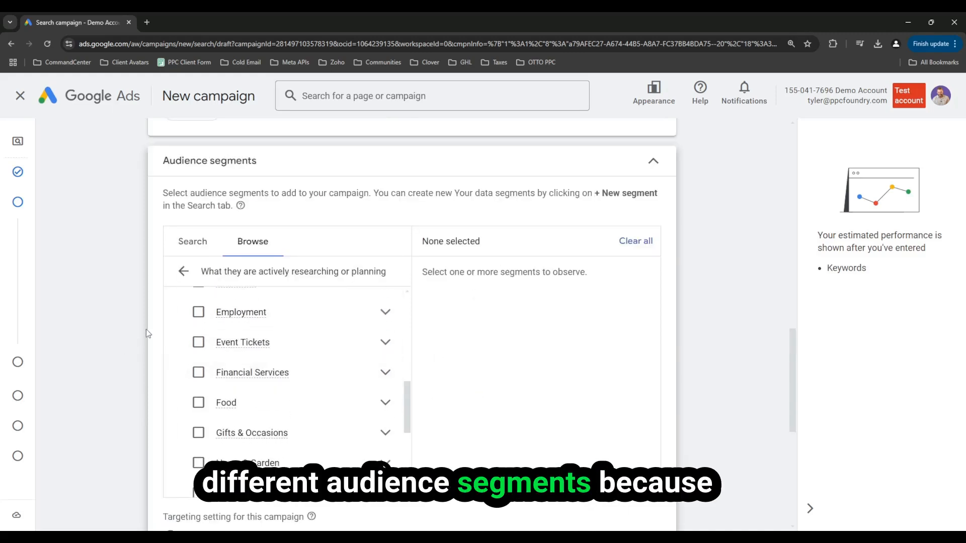
pyautogui.scroll(-2, 156, 325)
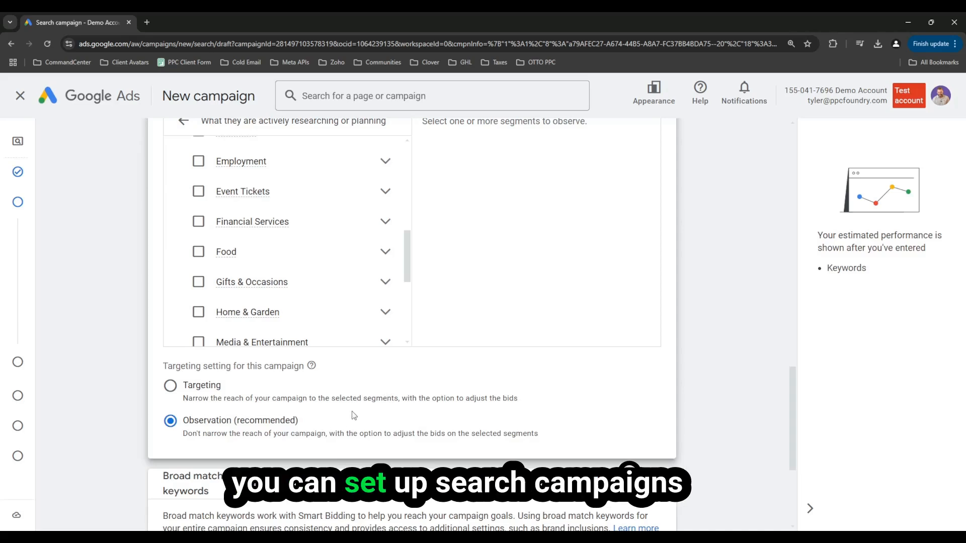
pyautogui.click(170, 386)
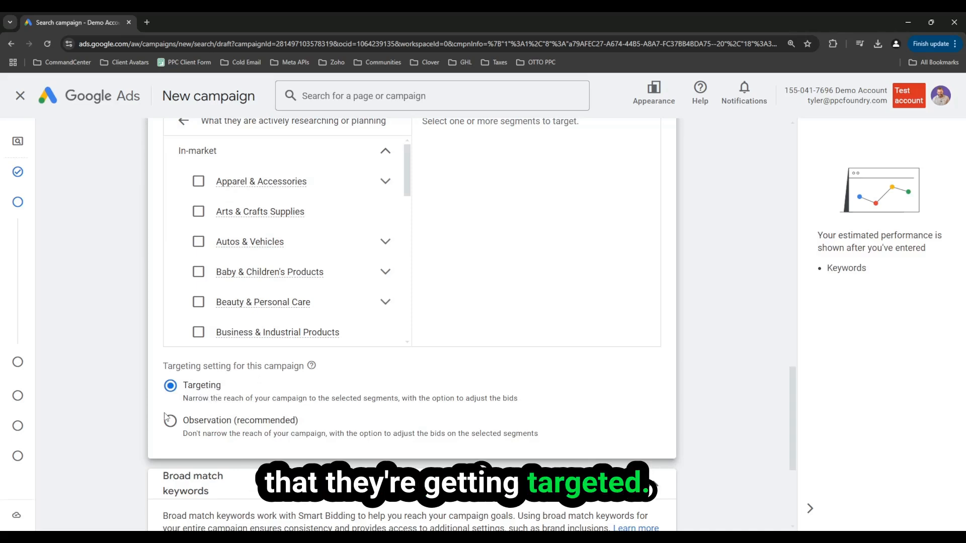
pyautogui.scroll(-2, 344, 395)
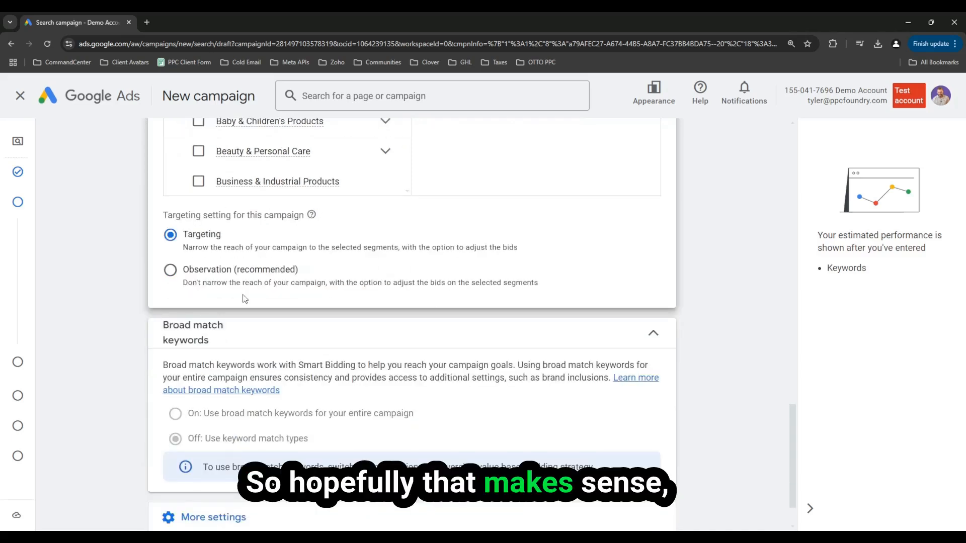
pyautogui.click(233, 282)
pyautogui.scroll(4, 233, 280)
pyautogui.scroll(-2, 168, 330)
pyautogui.scroll(-2, 147, 374)
pyautogui.scroll(-3, 149, 375)
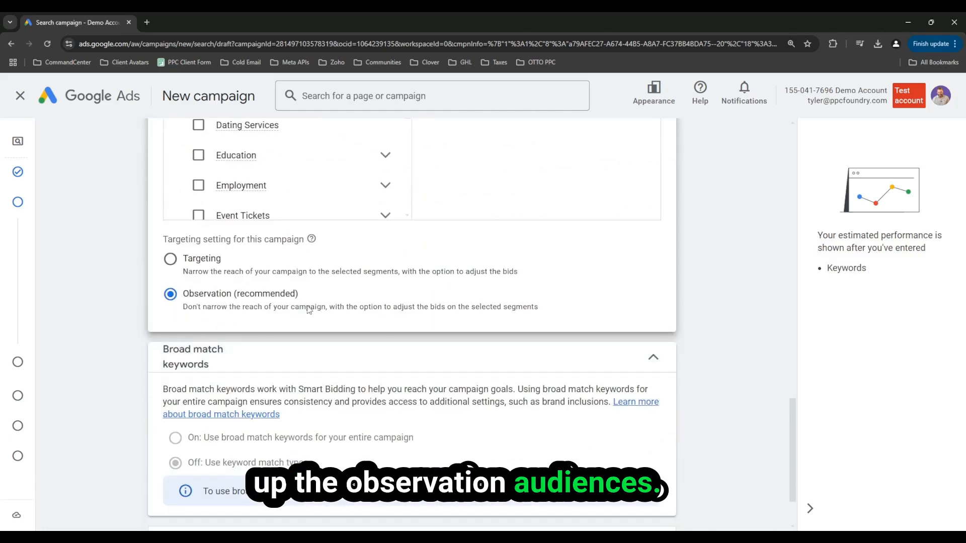
pyautogui.scroll(1, 433, 291)
pyautogui.scroll(-2, 264, 369)
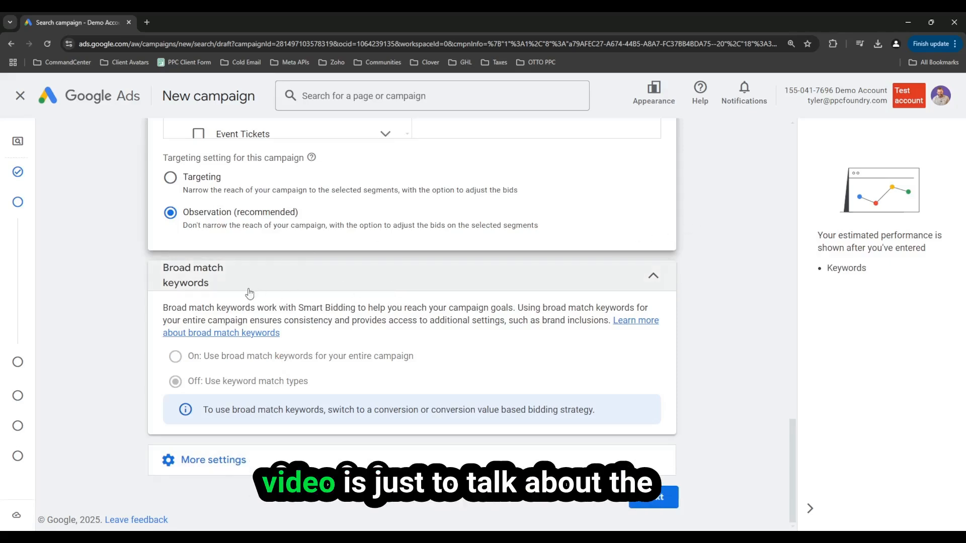
# Under More settings, try 'Do not optimize' ad rotation then restore 'Prefer best performing ads'.
pyautogui.click(190, 460)
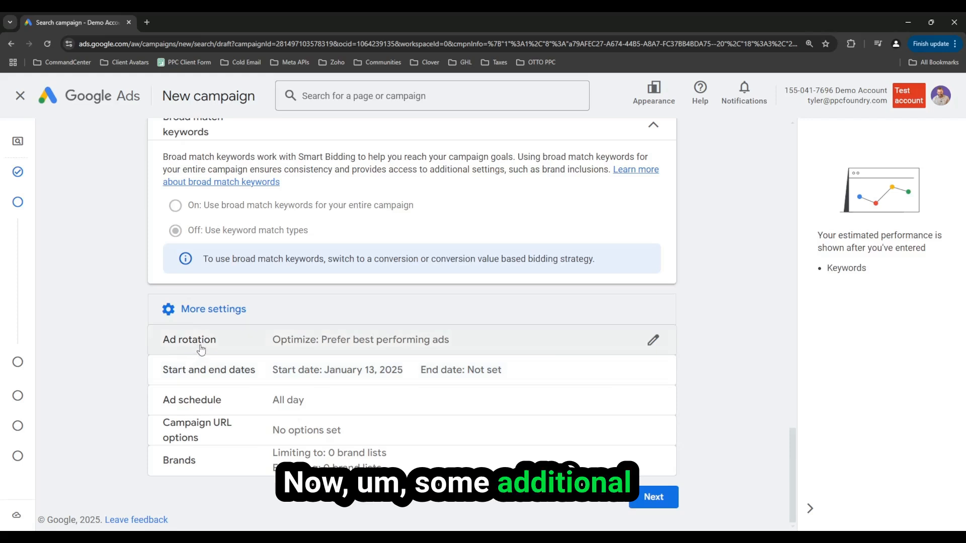
pyautogui.click(420, 341)
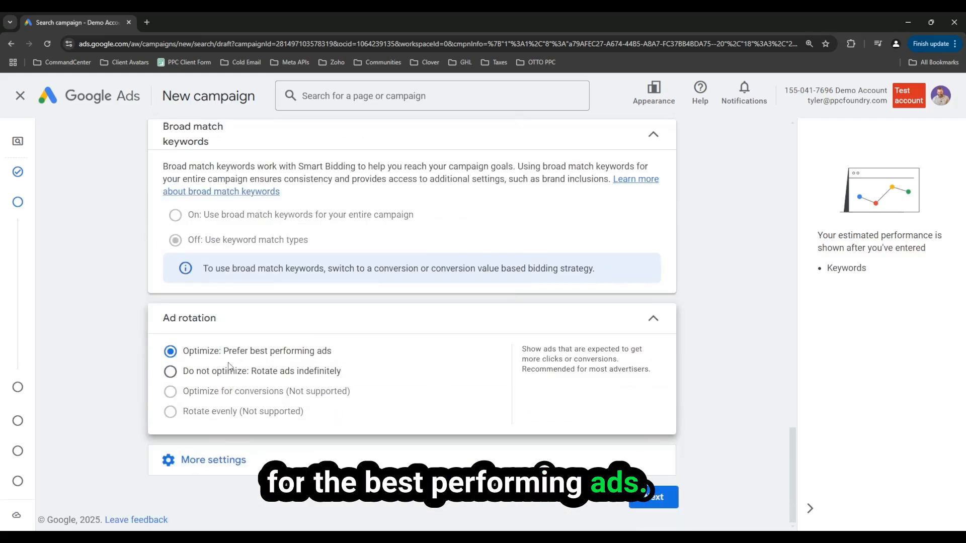
pyautogui.click(215, 376)
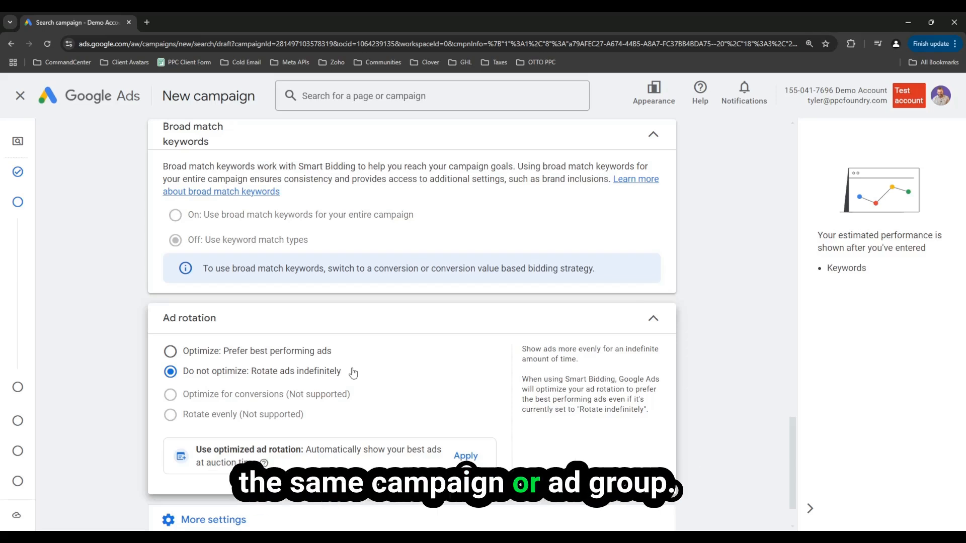
pyautogui.click(261, 352)
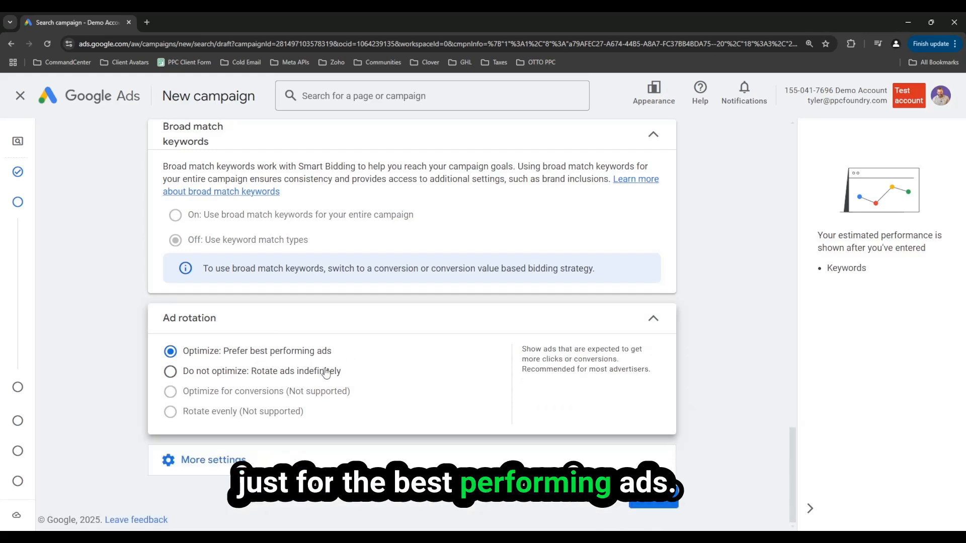
pyautogui.click(241, 464)
pyautogui.scroll(-2, 474, 316)
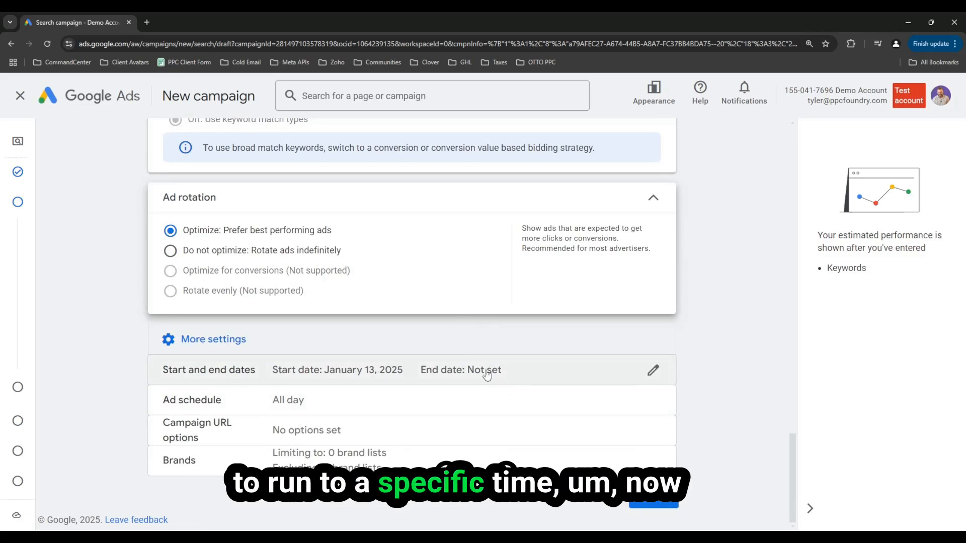
# Review the ad schedule, adding and removing an extra time slot without changing days.
pyautogui.click(246, 399)
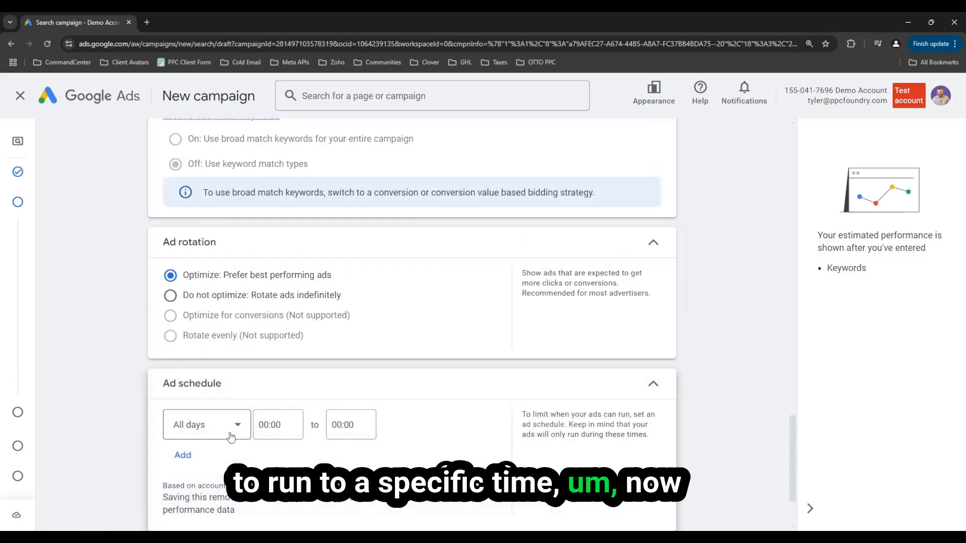
pyautogui.scroll(-2, 231, 423)
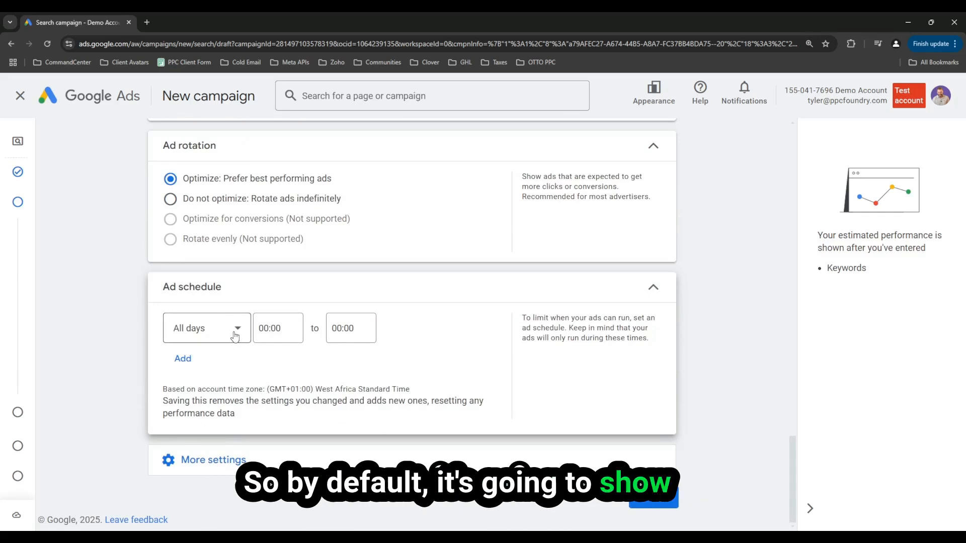
pyautogui.click(181, 358)
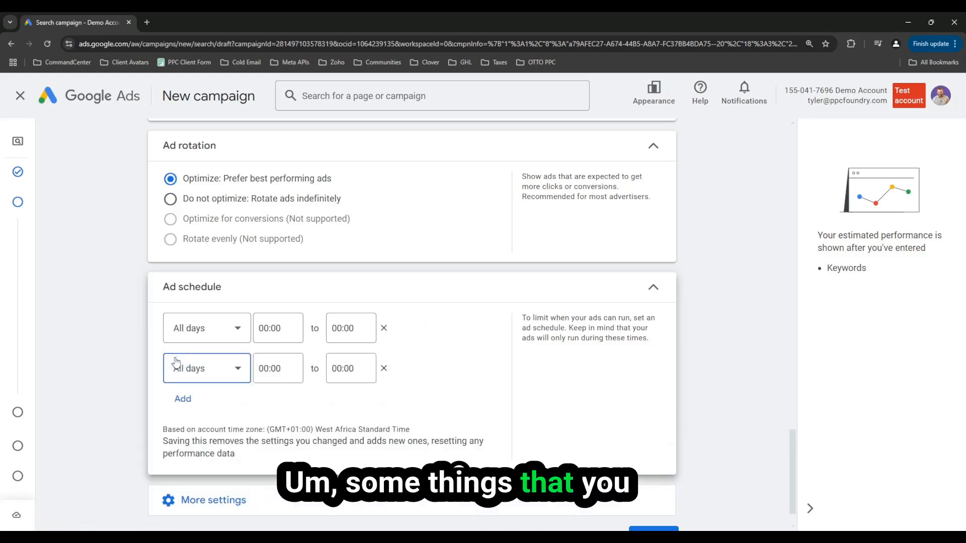
pyautogui.click(384, 328)
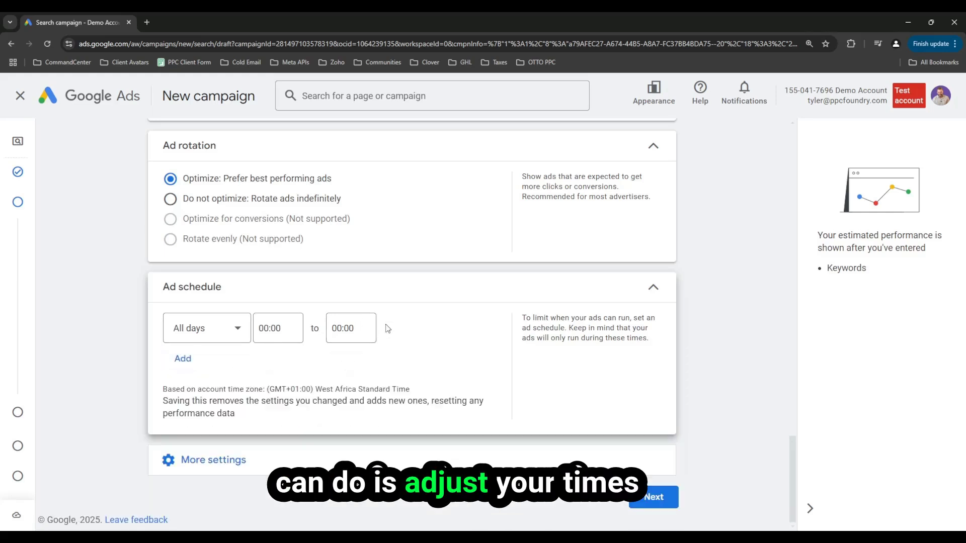
pyautogui.click(185, 331)
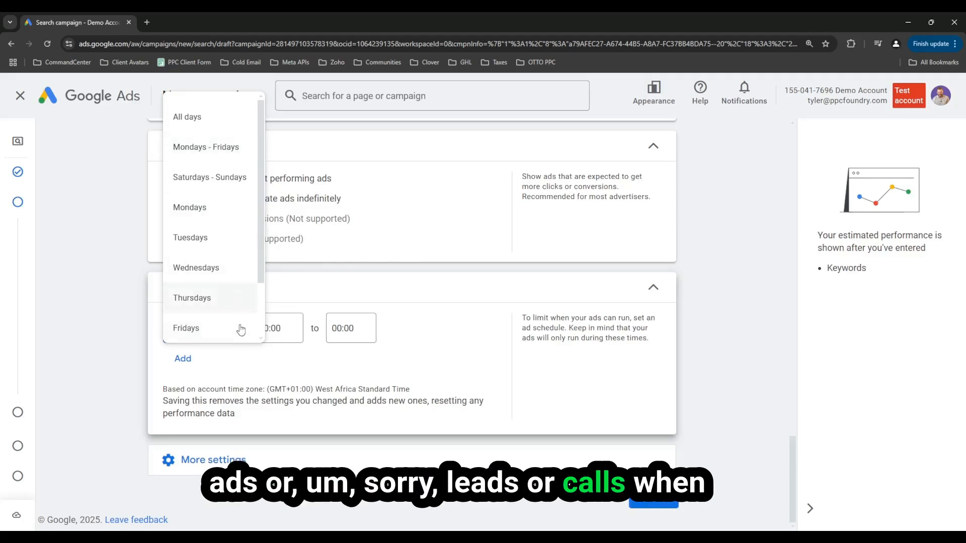
pyautogui.click(275, 373)
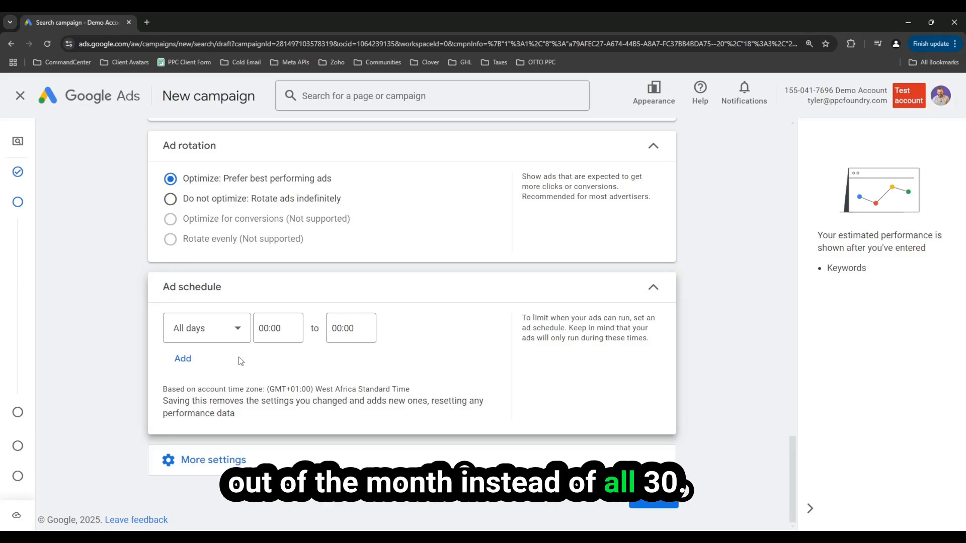
# Set the ad schedule to Mondays - Fridays only and reveal the remaining settings.
pyautogui.click(236, 330)
pyautogui.click(222, 147)
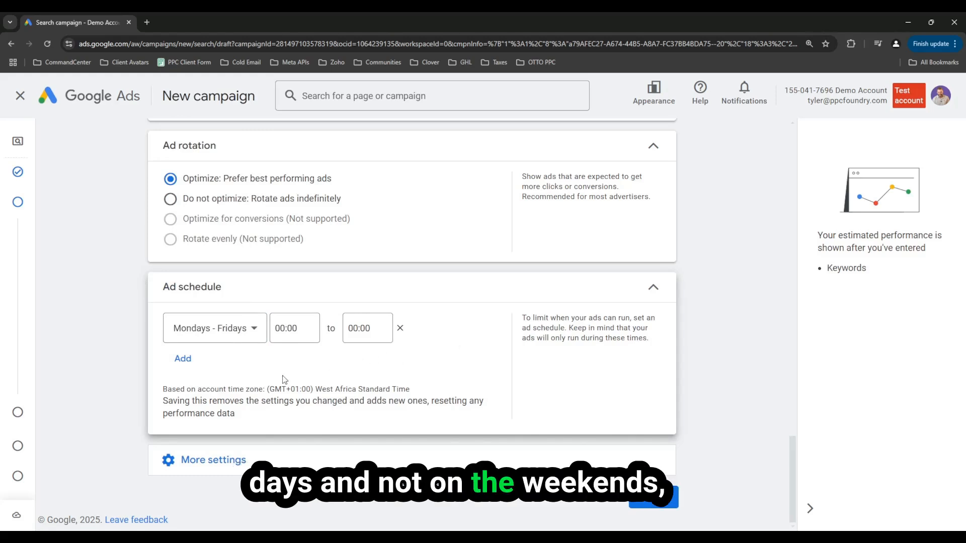
pyautogui.click(216, 329)
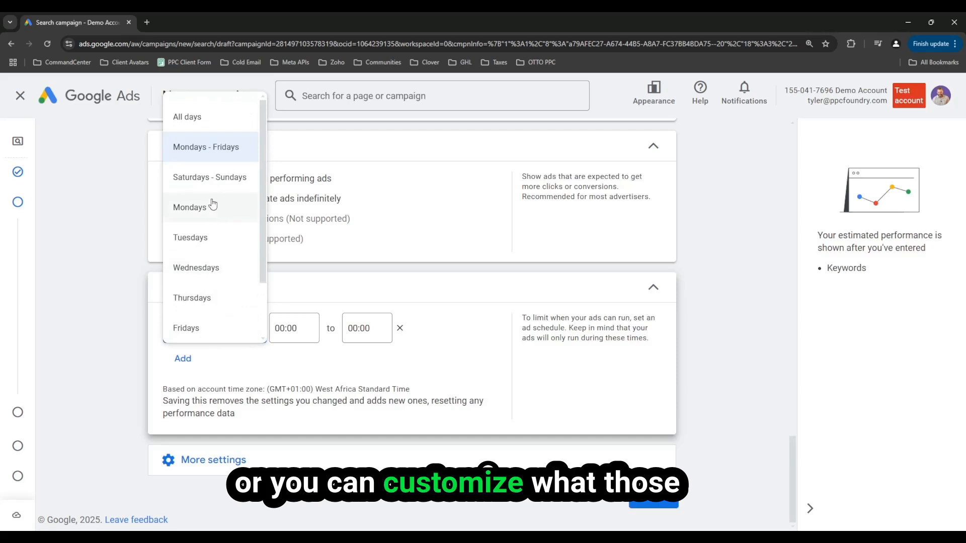
pyautogui.scroll(-2, 223, 305)
pyautogui.scroll(2, 224, 305)
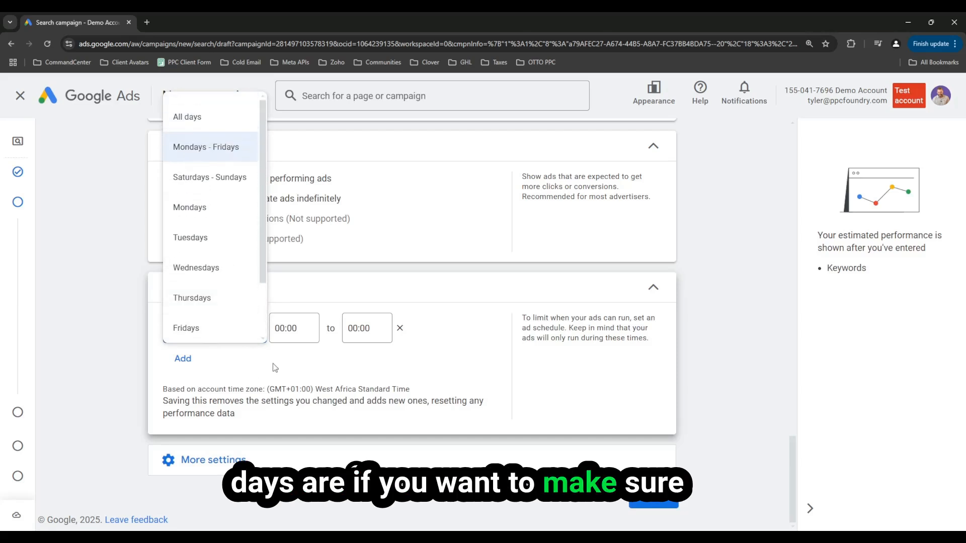
pyautogui.click(239, 382)
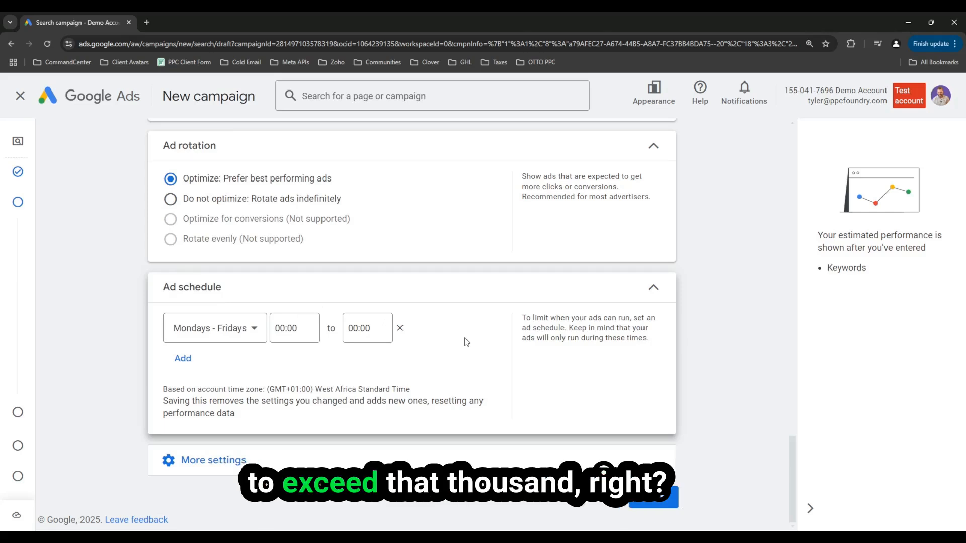
pyautogui.click(227, 468)
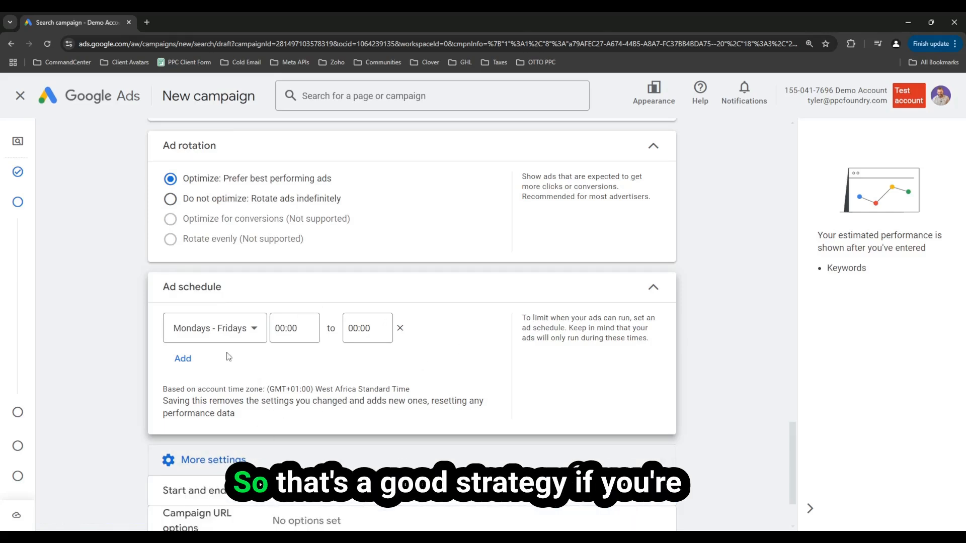
pyautogui.scroll(-1, 222, 349)
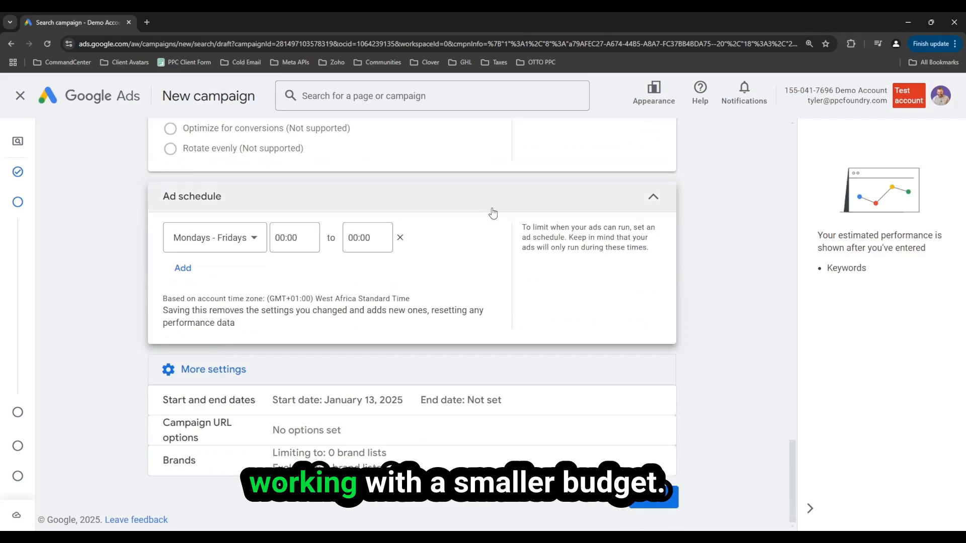
# Look at the URL tracking options and expand the brand settings, leaving both empty.
pyautogui.click(231, 429)
pyautogui.scroll(-2, 117, 436)
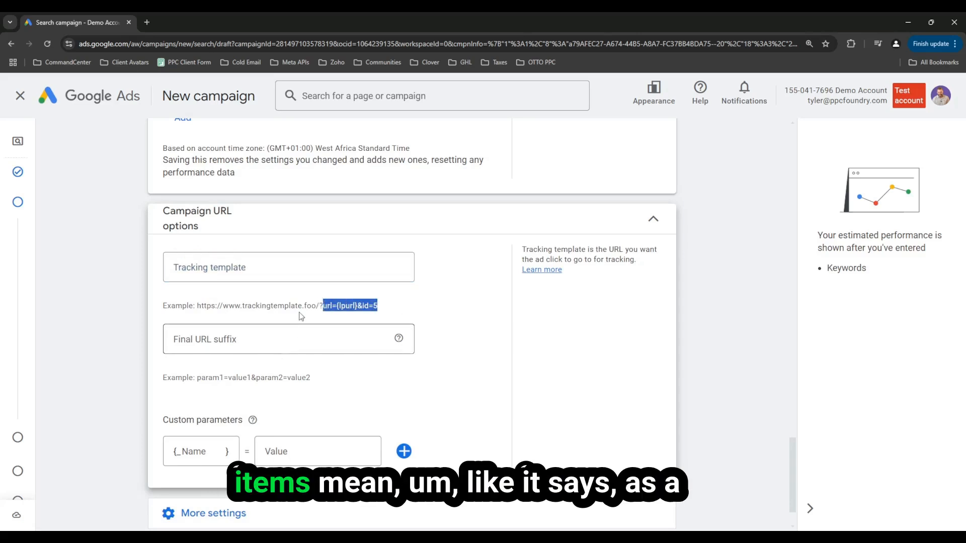
pyautogui.click(233, 274)
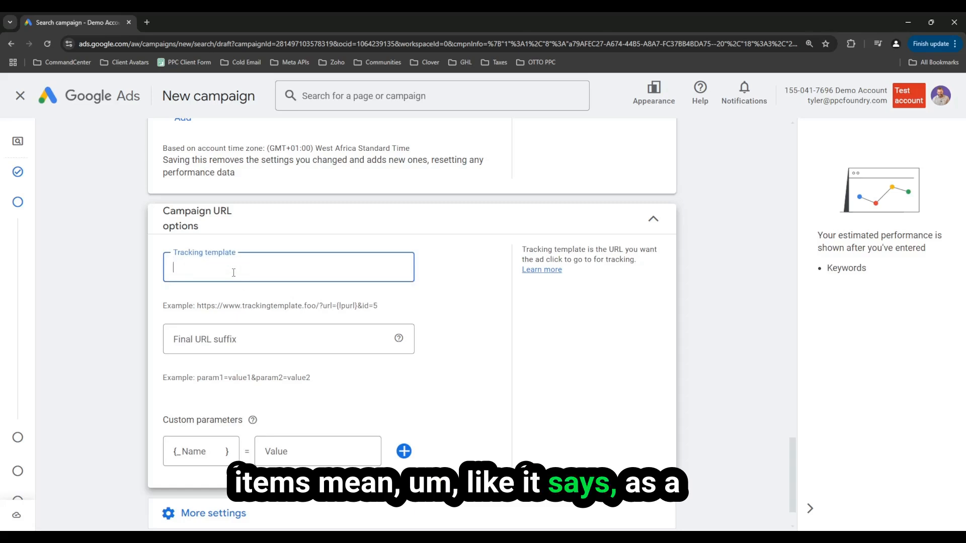
pyautogui.scroll(-2, 295, 283)
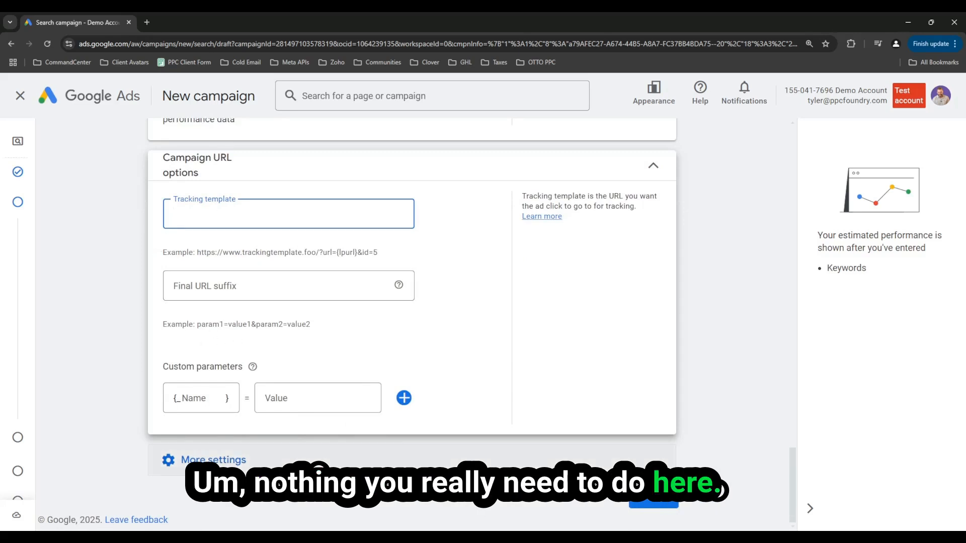
pyautogui.scroll(-1, 249, 423)
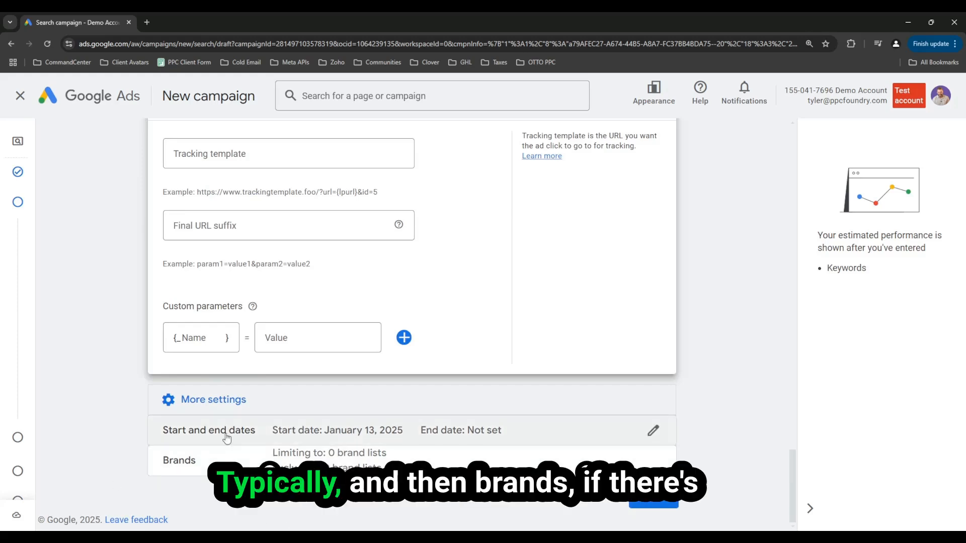
pyautogui.click(182, 460)
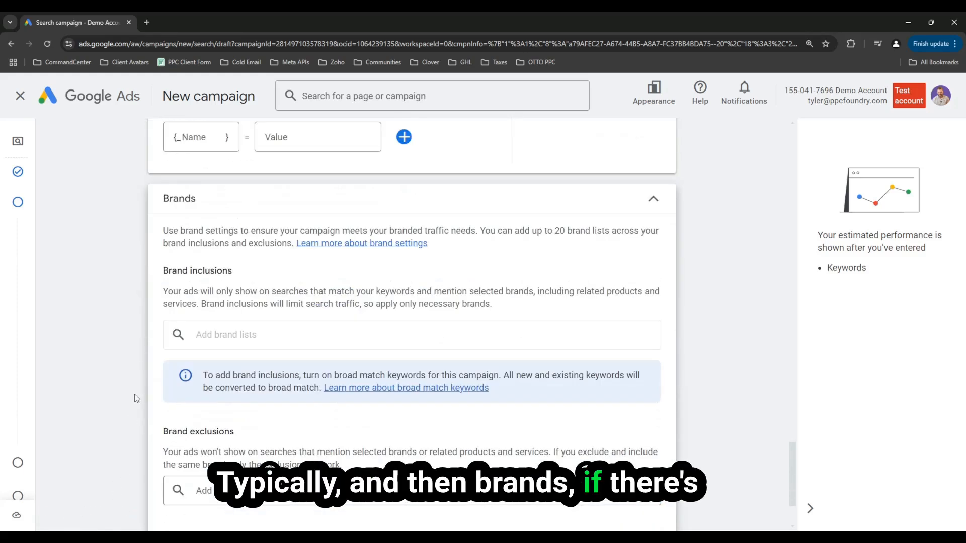
pyautogui.scroll(-1, 313, 289)
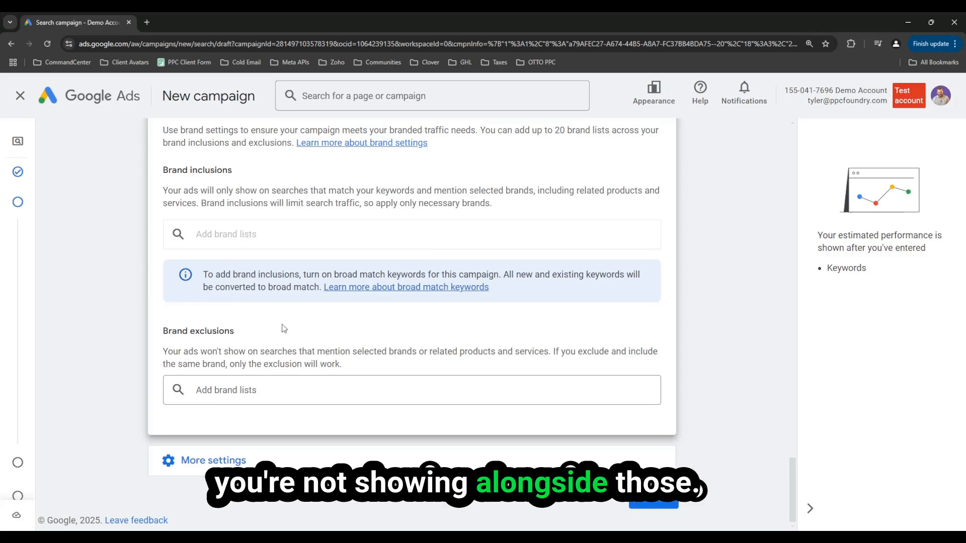
pyautogui.scroll(1, 276, 443)
pyautogui.scroll(2, 276, 444)
pyautogui.scroll(-3, 276, 441)
# Skip AI keyword and asset generation for the campaign.
pyautogui.click(655, 502)
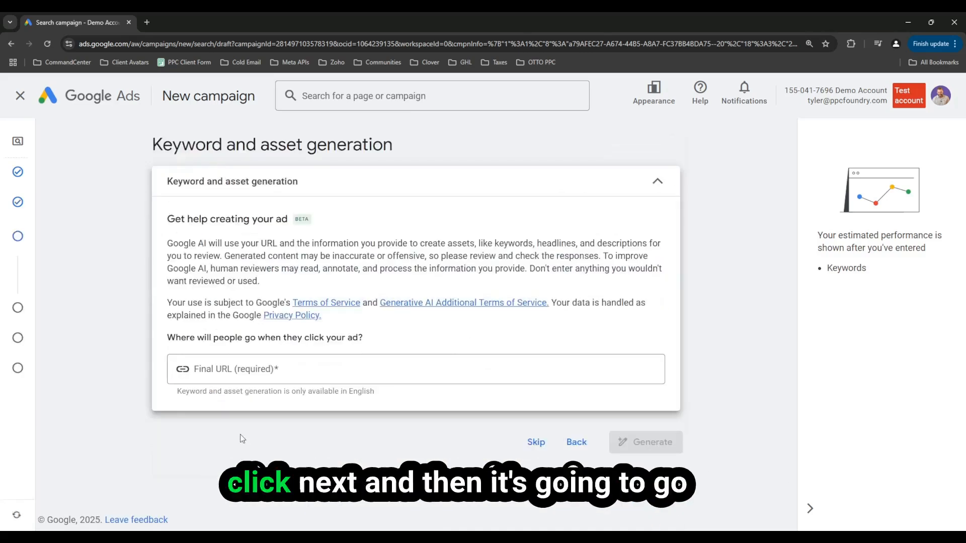
pyautogui.click(533, 442)
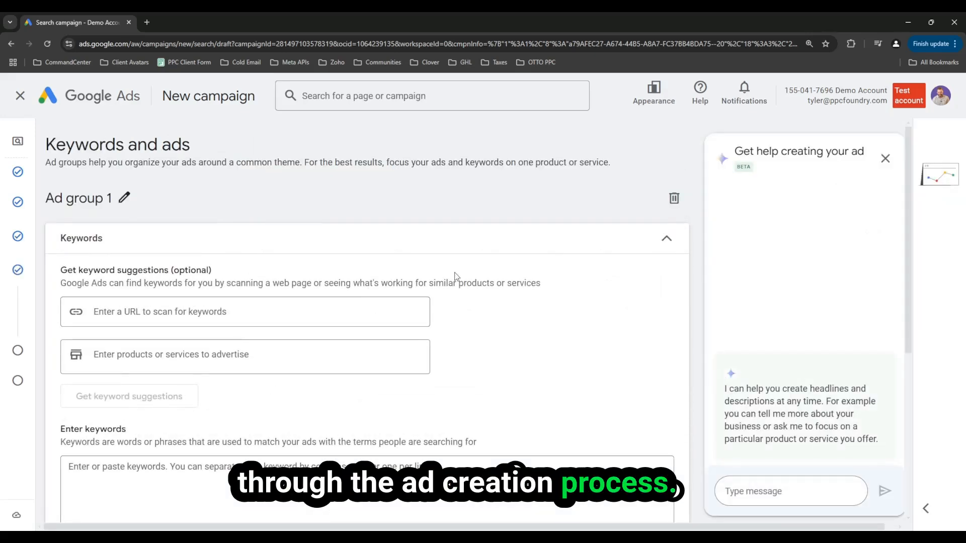
pyautogui.scroll(-4, 455, 277)
pyautogui.scroll(4, 453, 272)
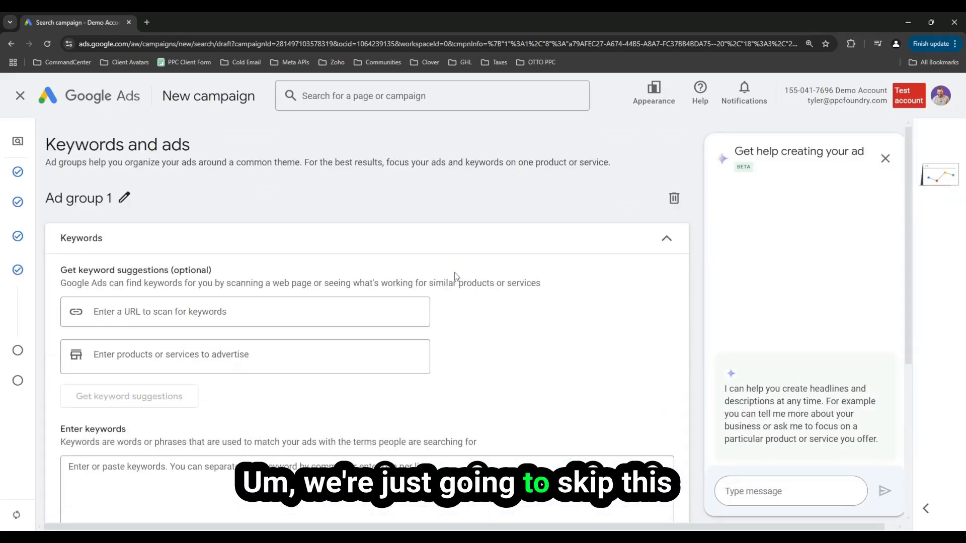
# Remove and recreate the default ad group, then jump ahead to the budget step.
pyautogui.click(673, 200)
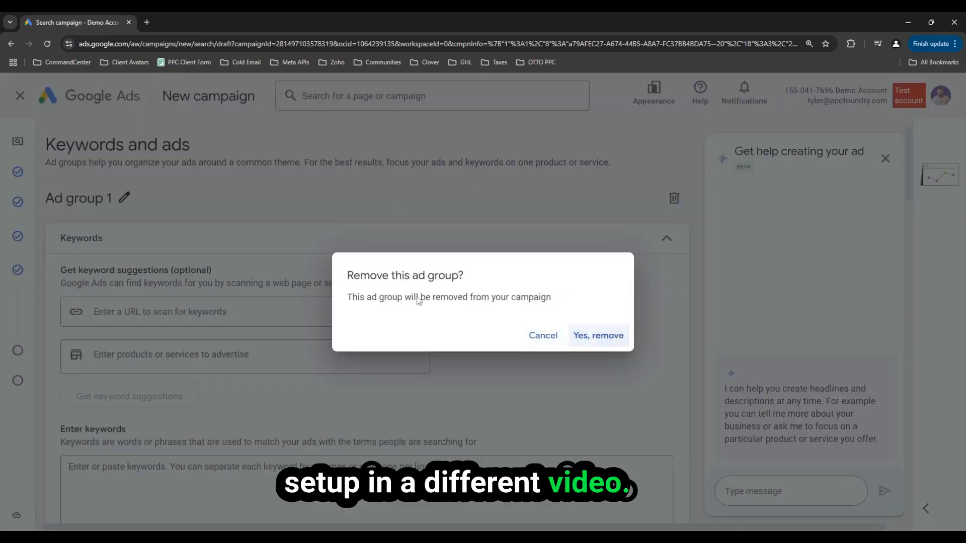
pyautogui.click(617, 336)
pyautogui.click(345, 365)
pyautogui.moveTo(17, 270)
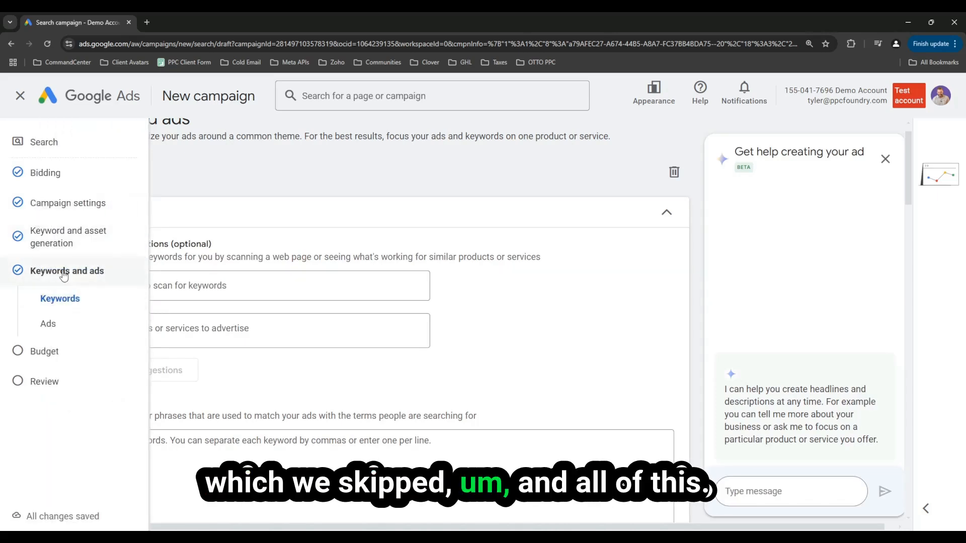
pyautogui.click(59, 362)
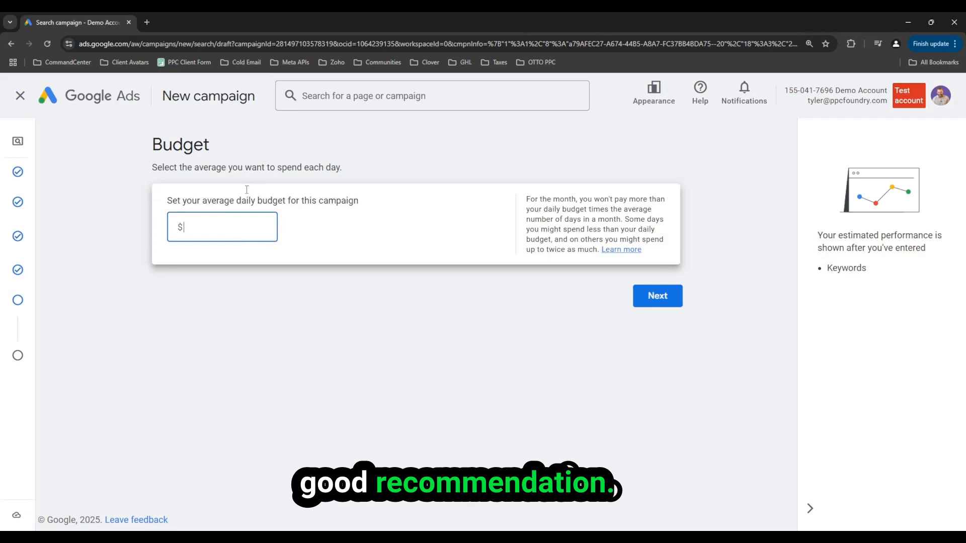
# Reach the review page without a budget and highlight the missing budget issue.
pyautogui.click(667, 302)
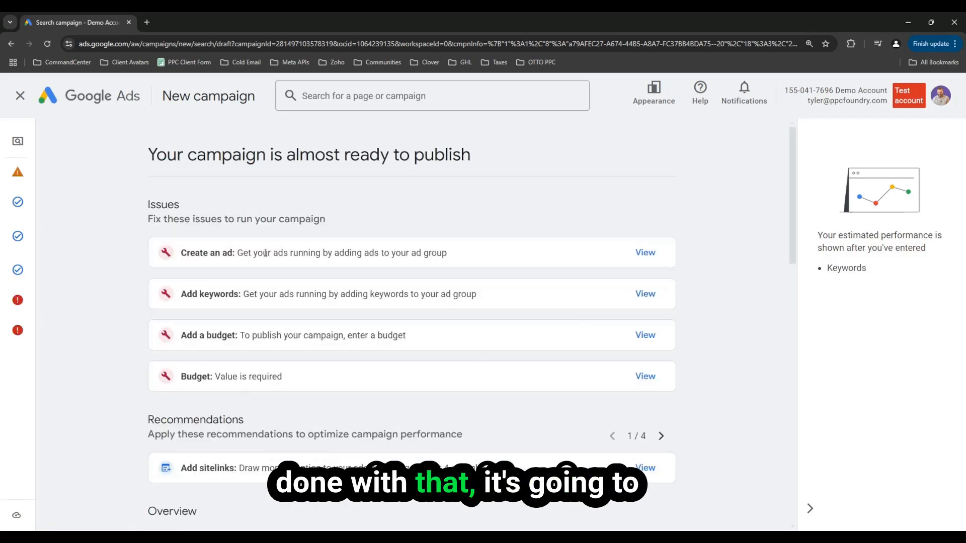
pyautogui.moveTo(153, 154); pyautogui.dragTo(466, 155)
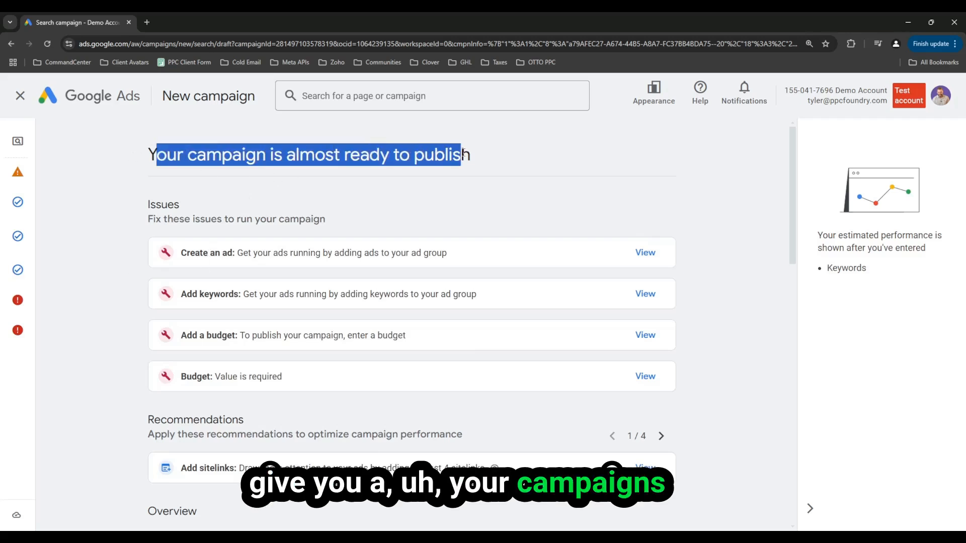
pyautogui.scroll(-2, 221, 258)
pyautogui.scroll(-1, 220, 259)
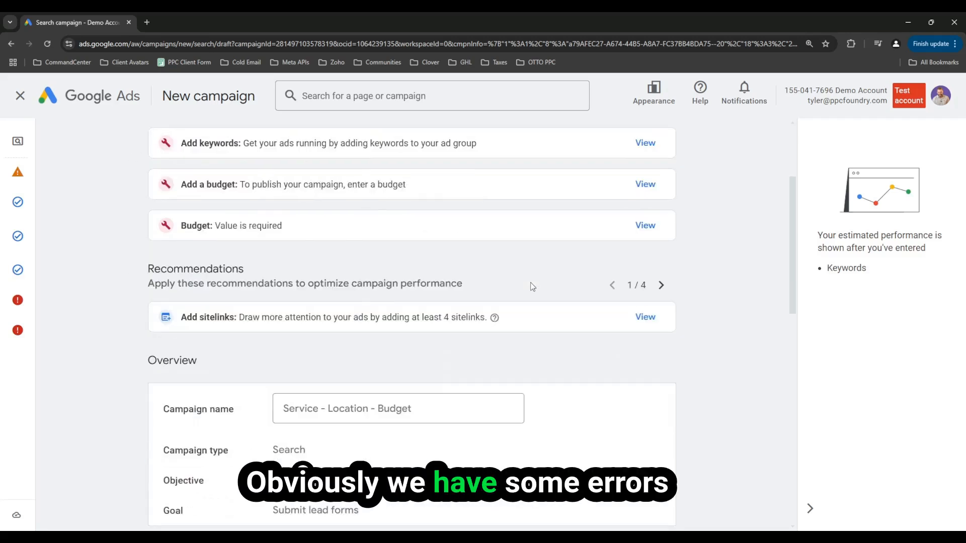
pyautogui.scroll(2, 522, 288)
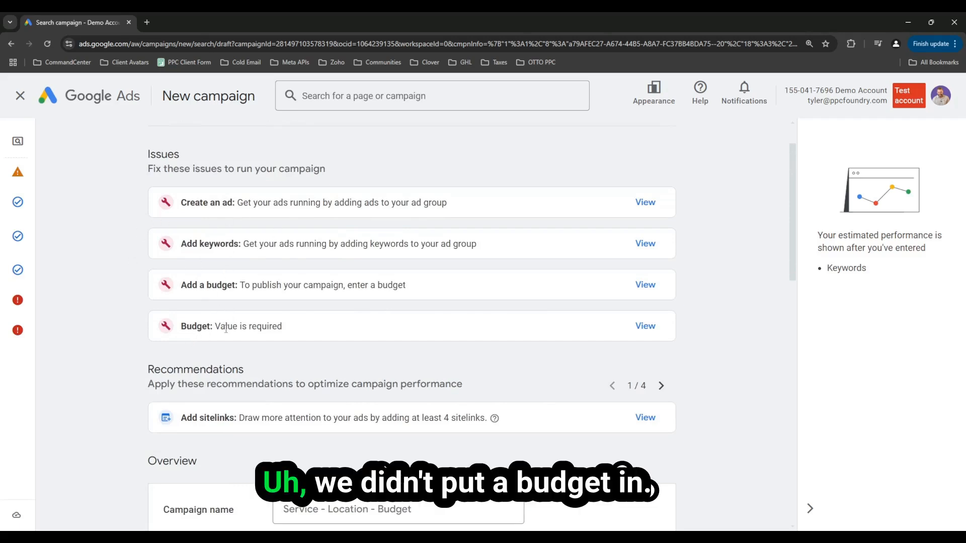
pyautogui.moveTo(182, 326); pyautogui.dragTo(257, 327)
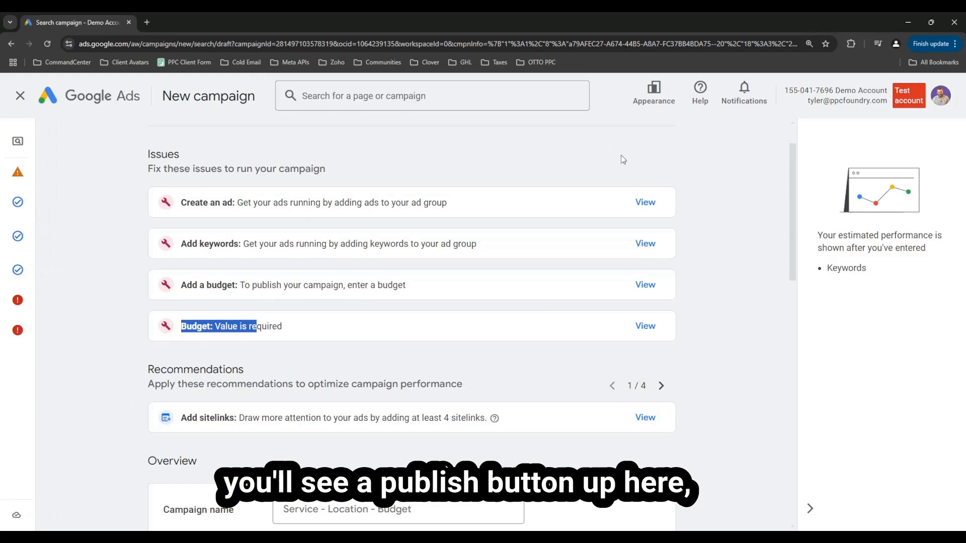
pyautogui.moveTo(614, 156); pyautogui.dragTo(654, 168)
pyautogui.click(647, 170)
pyautogui.scroll(-1, 647, 170)
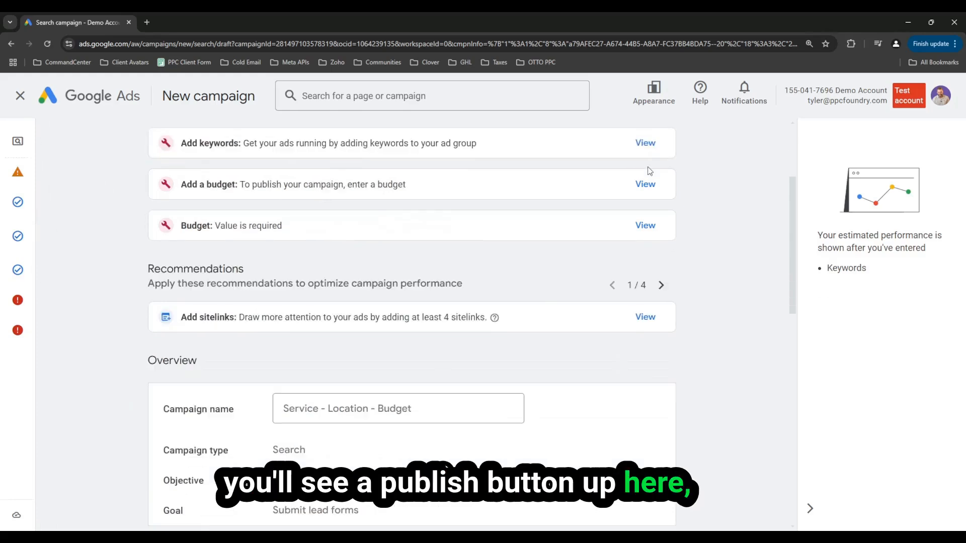
pyautogui.scroll(-3, 648, 171)
pyautogui.scroll(-4, 648, 170)
pyautogui.scroll(-1, 536, 365)
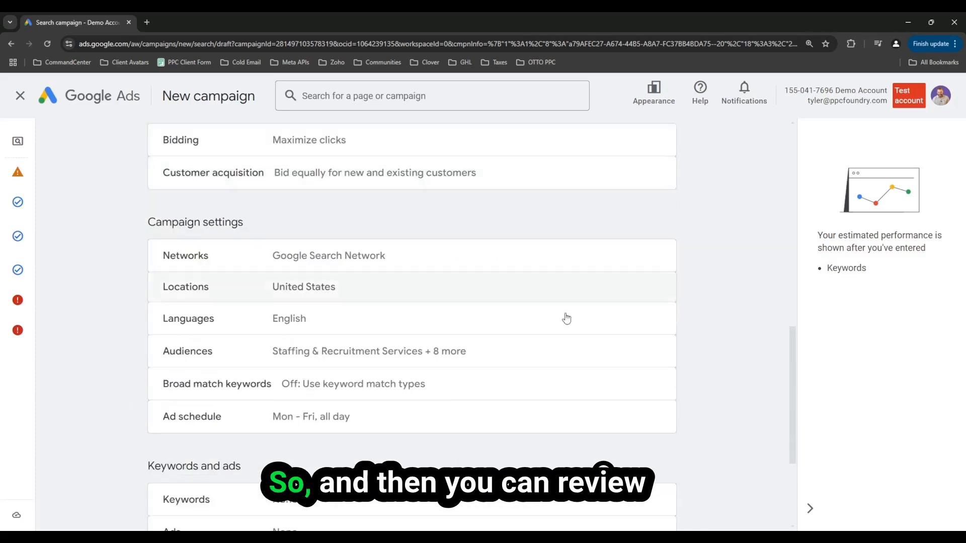
pyautogui.scroll(-2, 359, 332)
pyautogui.scroll(-1, 294, 396)
pyautogui.scroll(2, 370, 422)
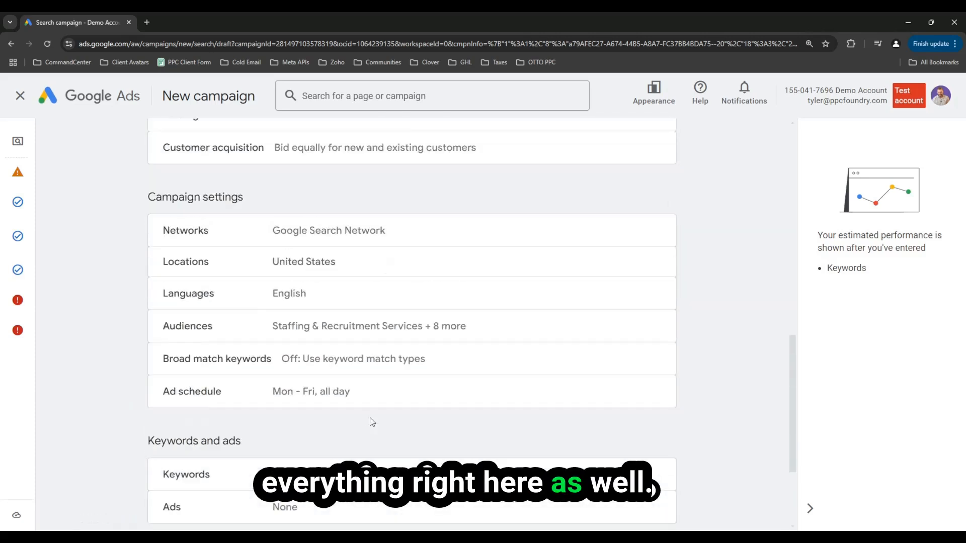
pyautogui.scroll(3, 370, 421)
pyautogui.scroll(4, 370, 421)
pyautogui.scroll(-5, 370, 421)
pyautogui.scroll(-4, 360, 395)
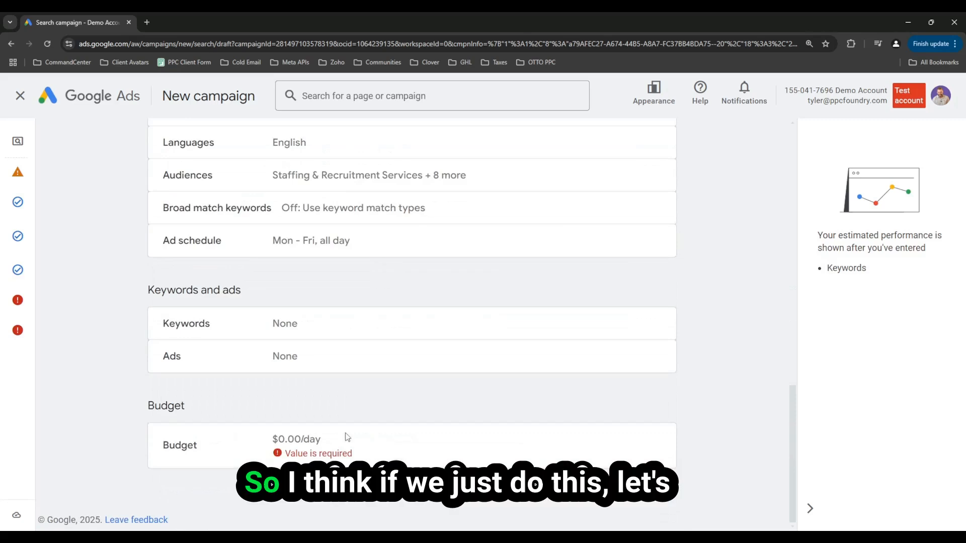
# Set a $20 daily budget and publish the campaign despite missing ads and keywords.
pyautogui.click(332, 439)
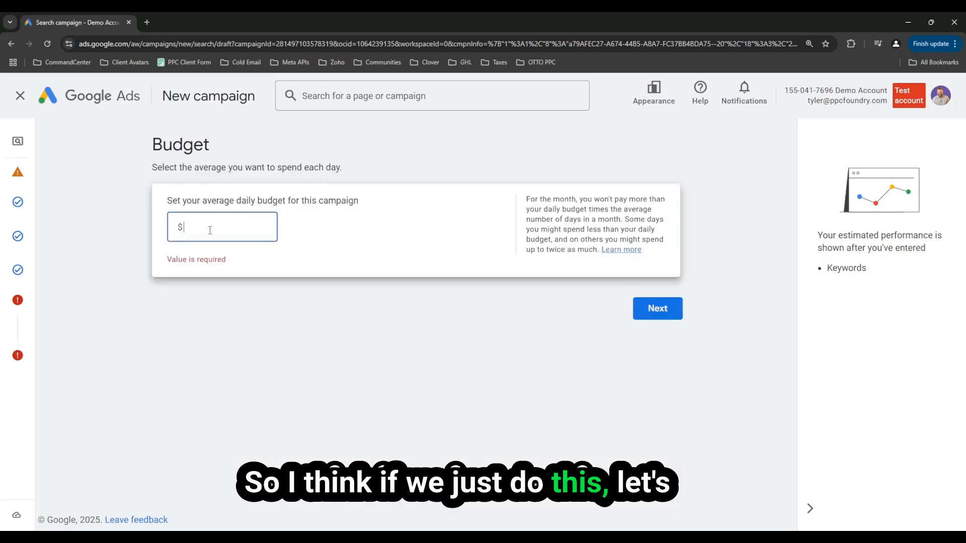
pyautogui.write('20')
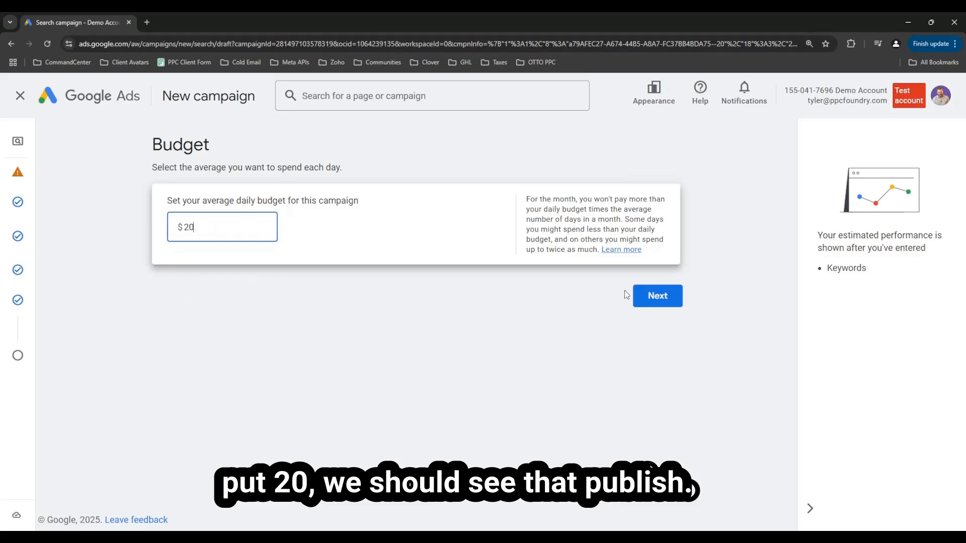
pyautogui.click(655, 296)
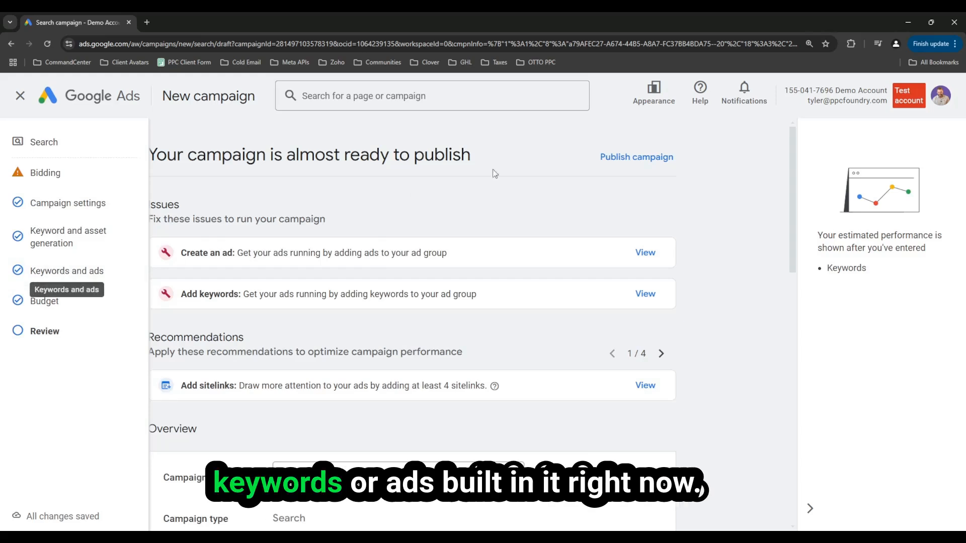
pyautogui.click(604, 162)
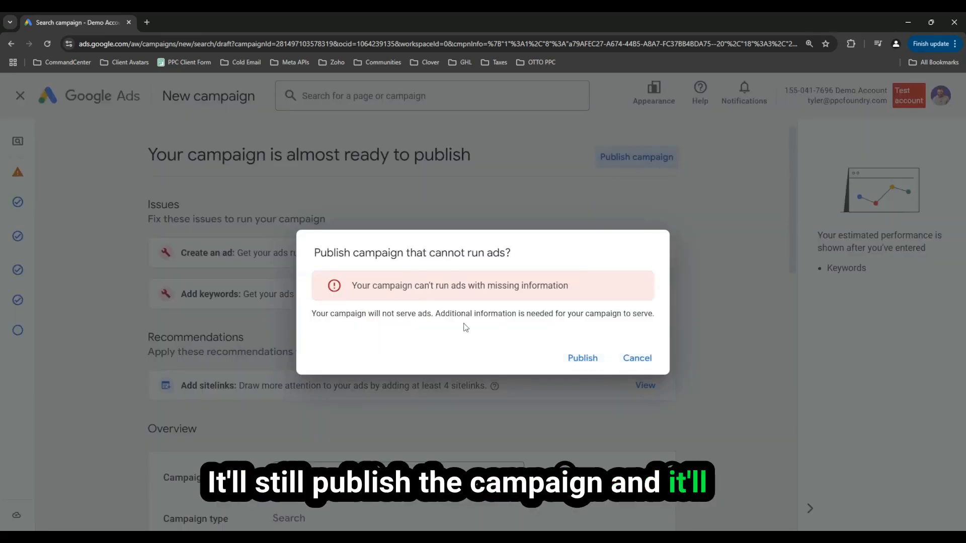
pyautogui.click(583, 359)
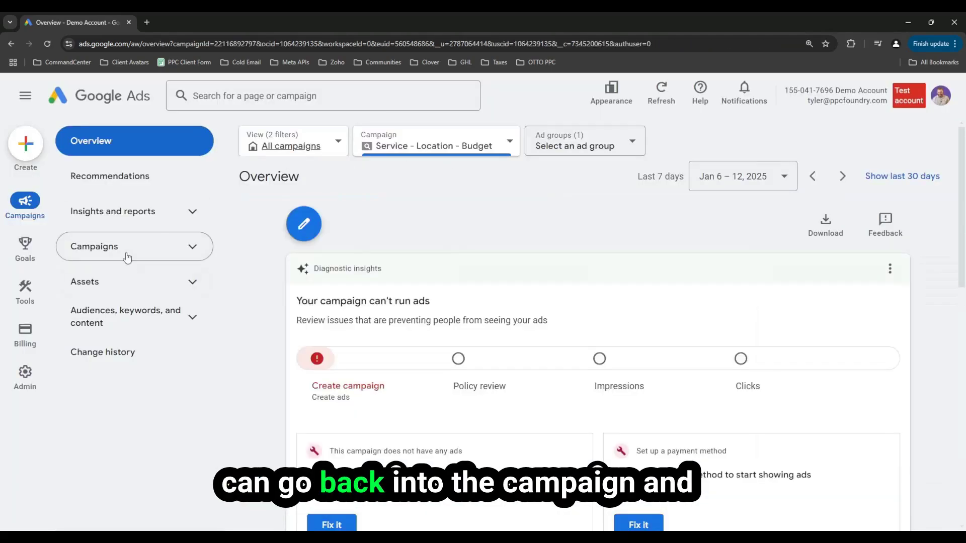
# Inspect the published campaign's Ad group 1, confirming it has no keywords.
pyautogui.click(127, 257)
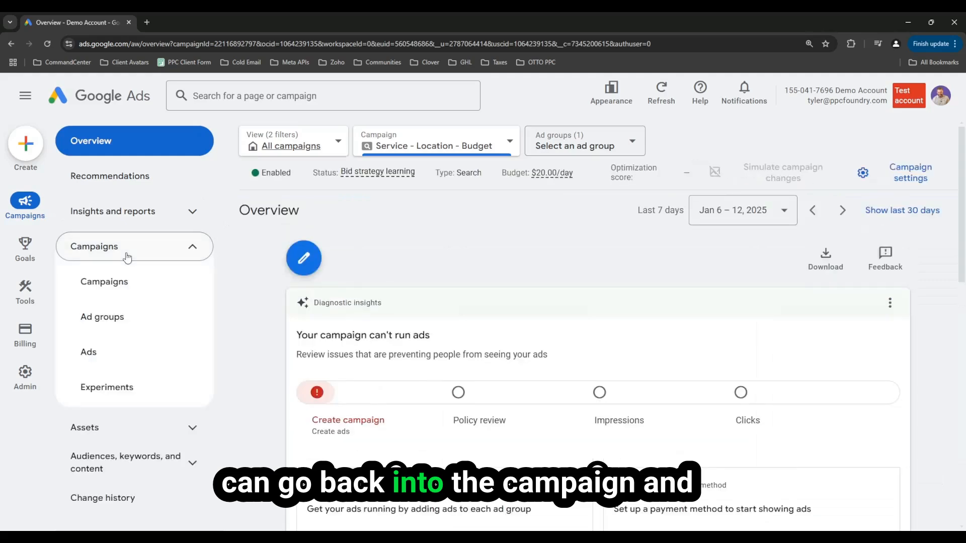
pyautogui.click(124, 287)
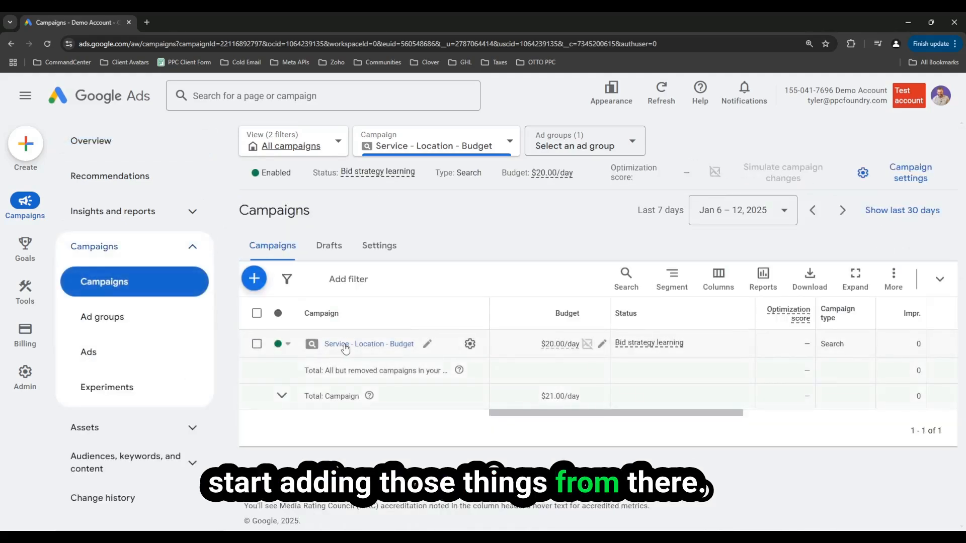
pyautogui.click(340, 345)
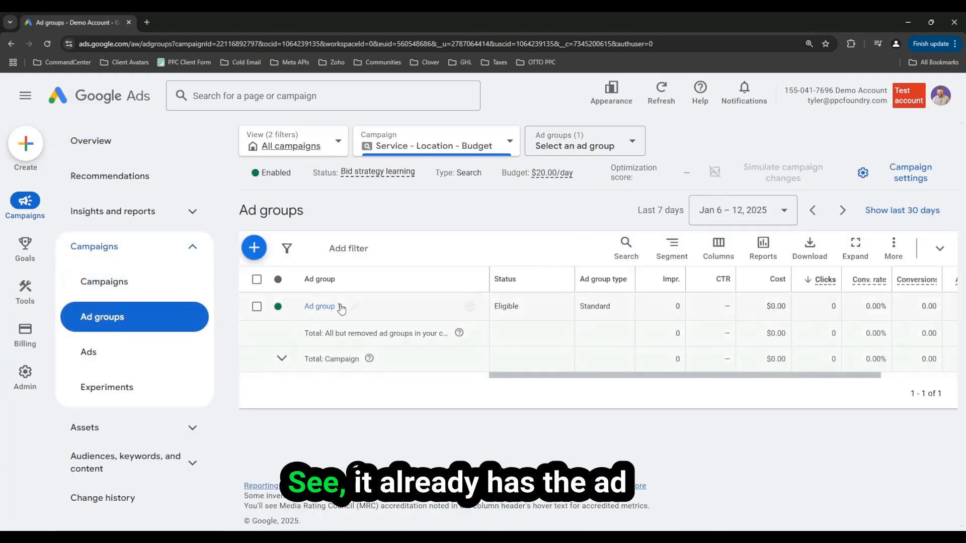
pyautogui.click(321, 306)
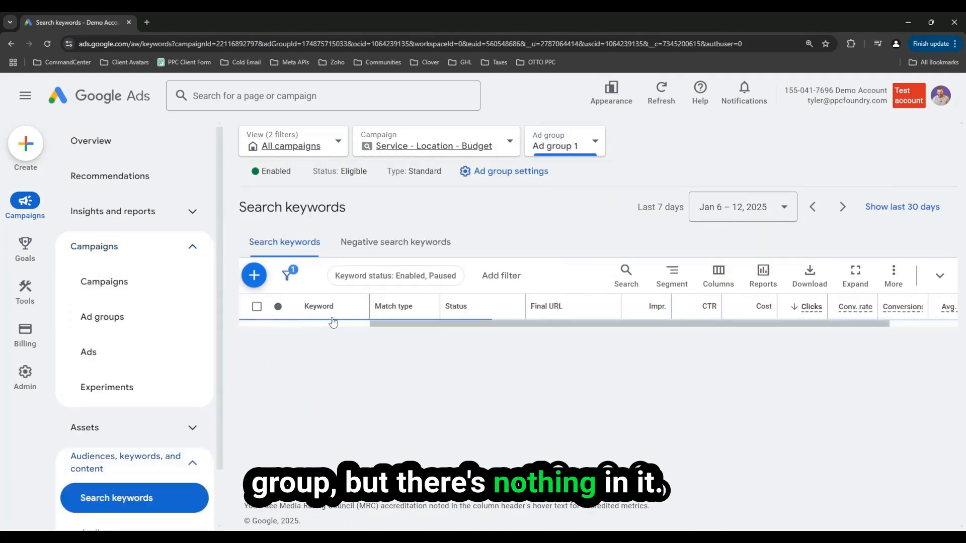
pyautogui.click(407, 146)
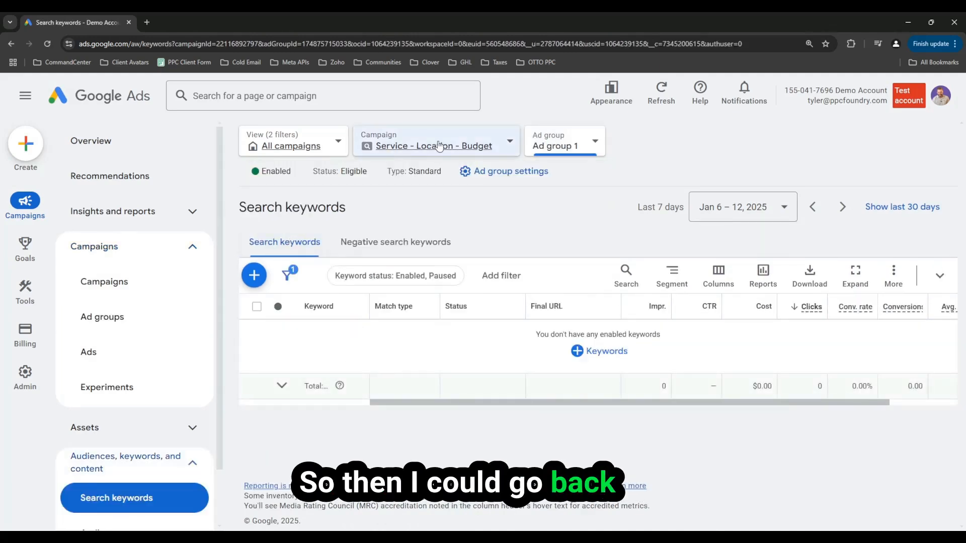